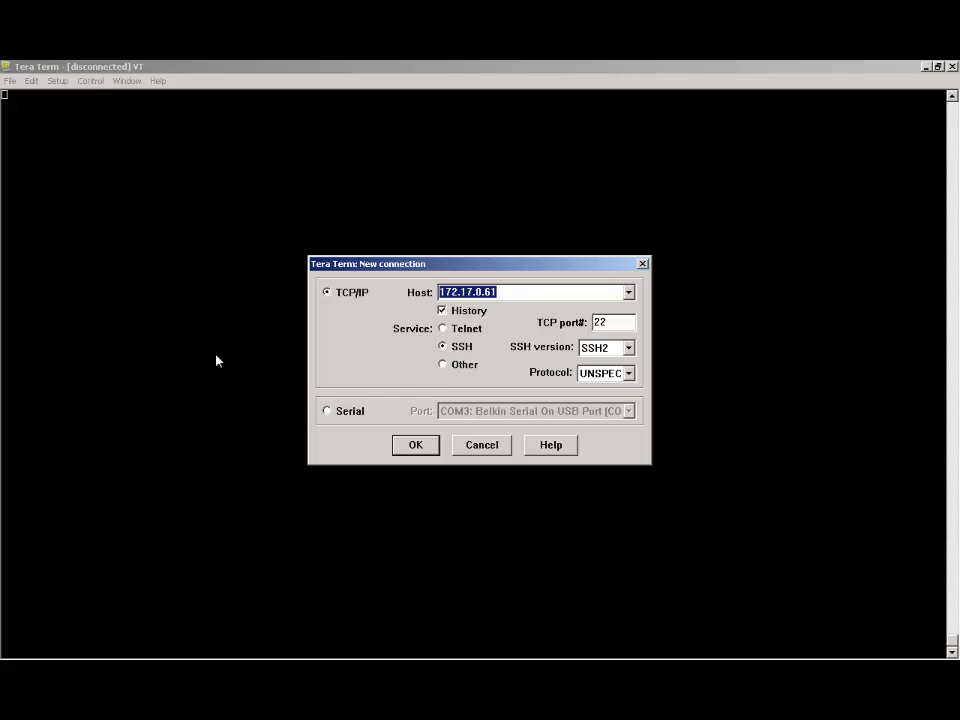
- Switch the new connection from SSH to a serial connection on COM3
{"action": "left_click", "coordinate": [327, 412]}
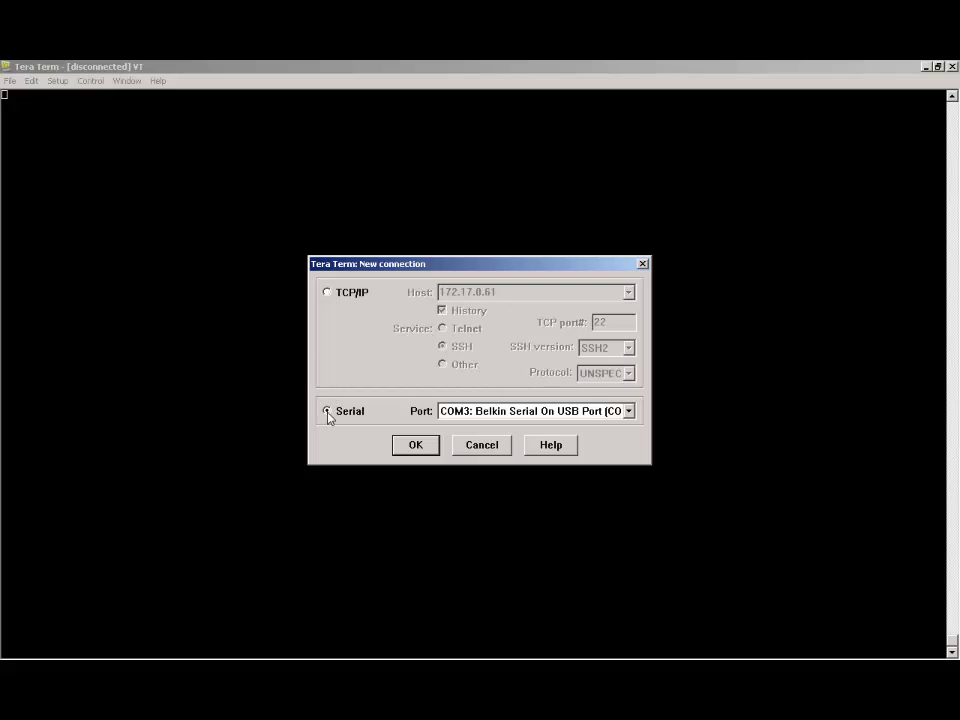
{"action": "left_click", "coordinate": [405, 450]}
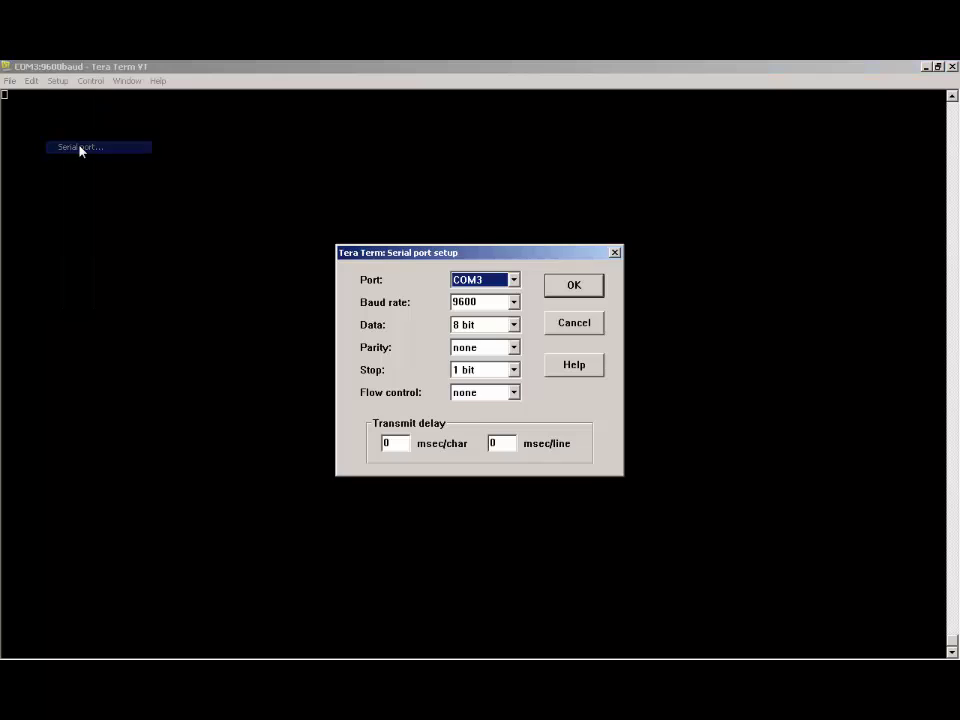
- Change the COM3 serial baud rate to 115200
{"action": "left_click", "coordinate": [514, 302]}
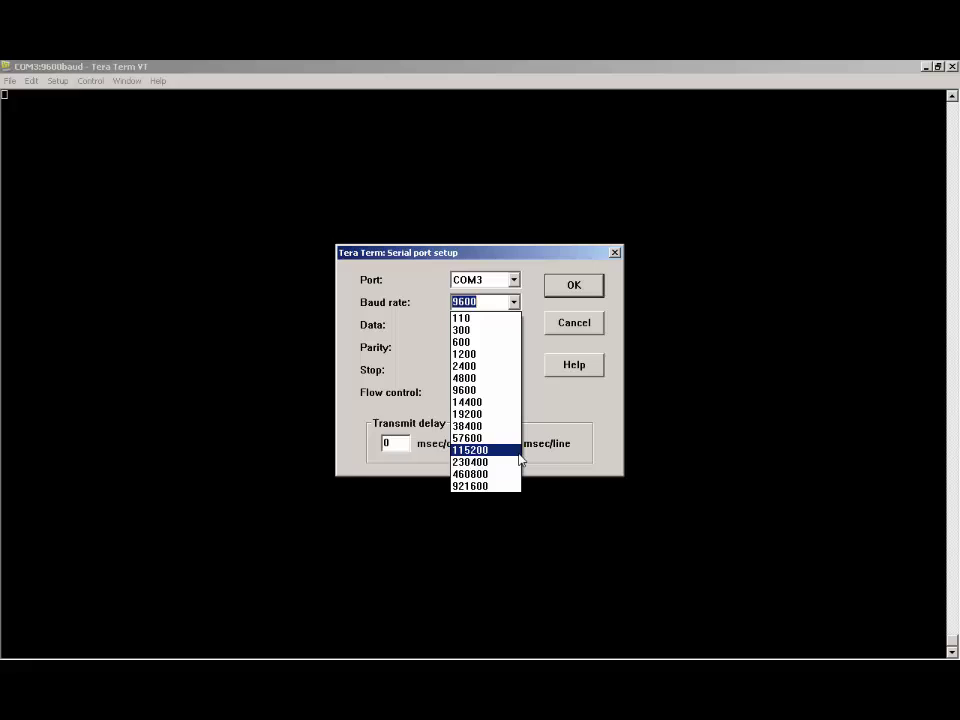
{"action": "left_click", "coordinate": [509, 450]}
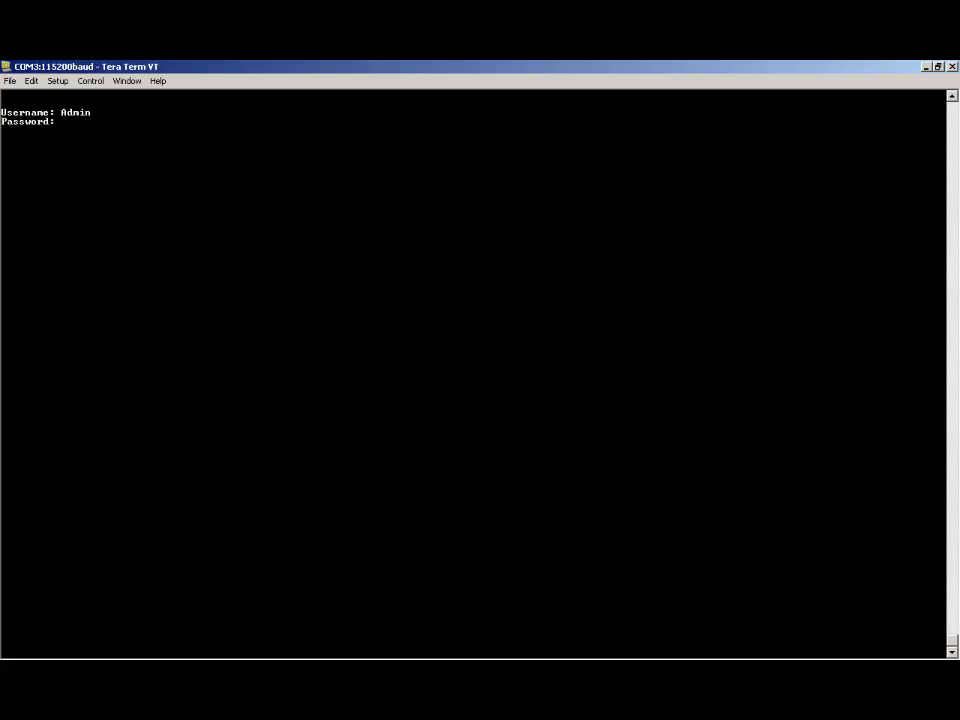
- Log in with the admin credentials and enter privileged mode with 'en' and the enable password
{"action": "key", "text": "Return"}
{"action": "type", "text": "en"}
{"action": "key", "text": "Return"}
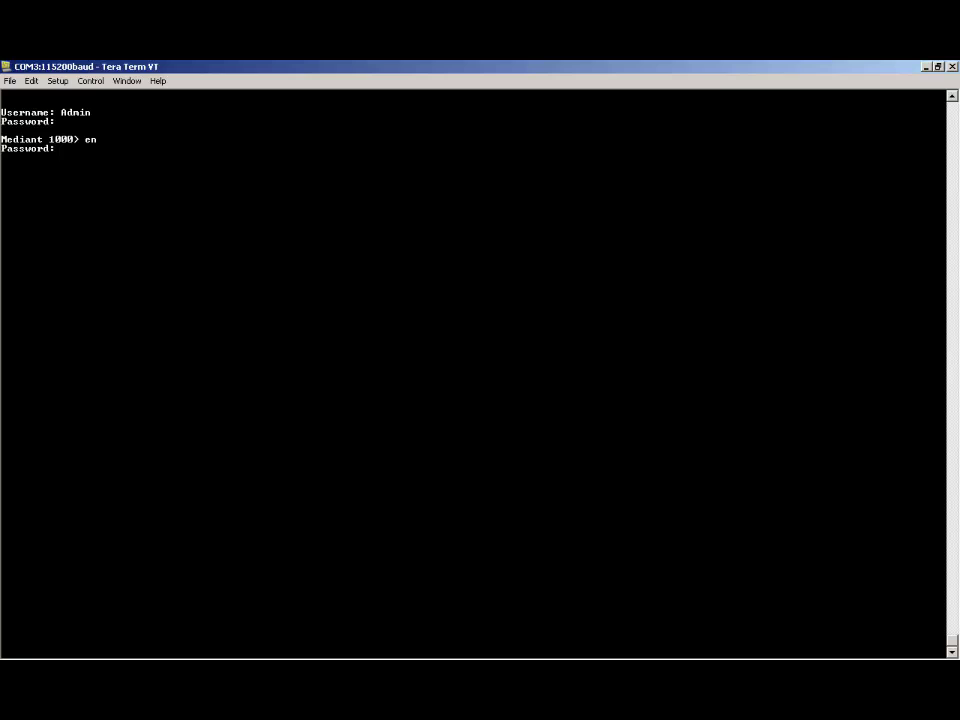
{"action": "key", "text": "Return"}
{"action": "type", "text": "show run"}
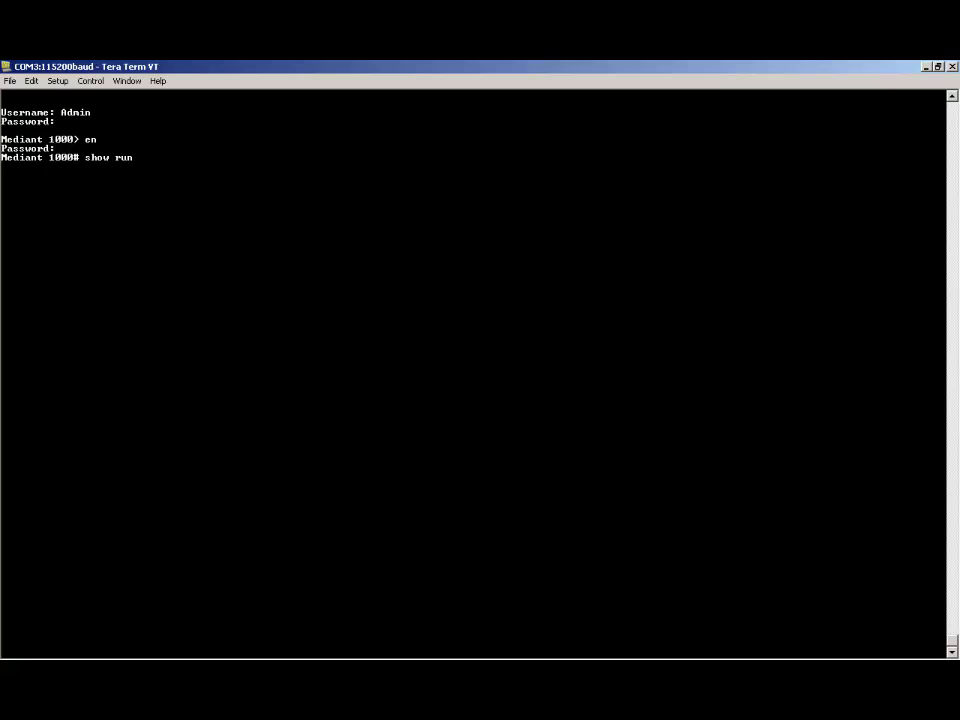
- Run 'show run' and page through the whole configuration, highlighting the network-if 0 line
{"action": "key", "text": "Return"}
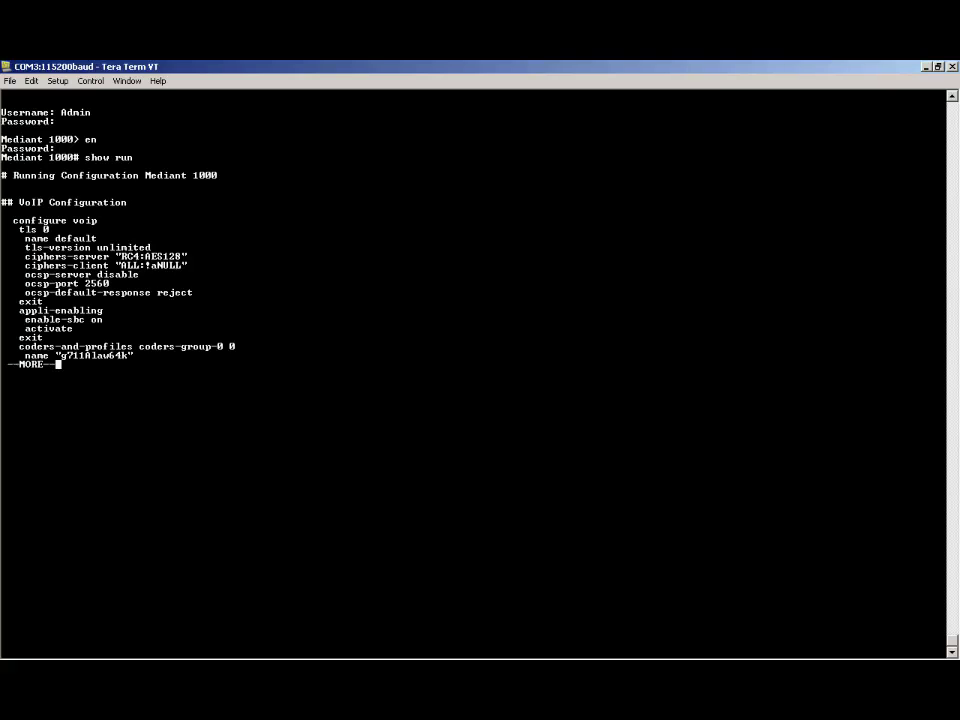
{"action": "key", "text": "space"}
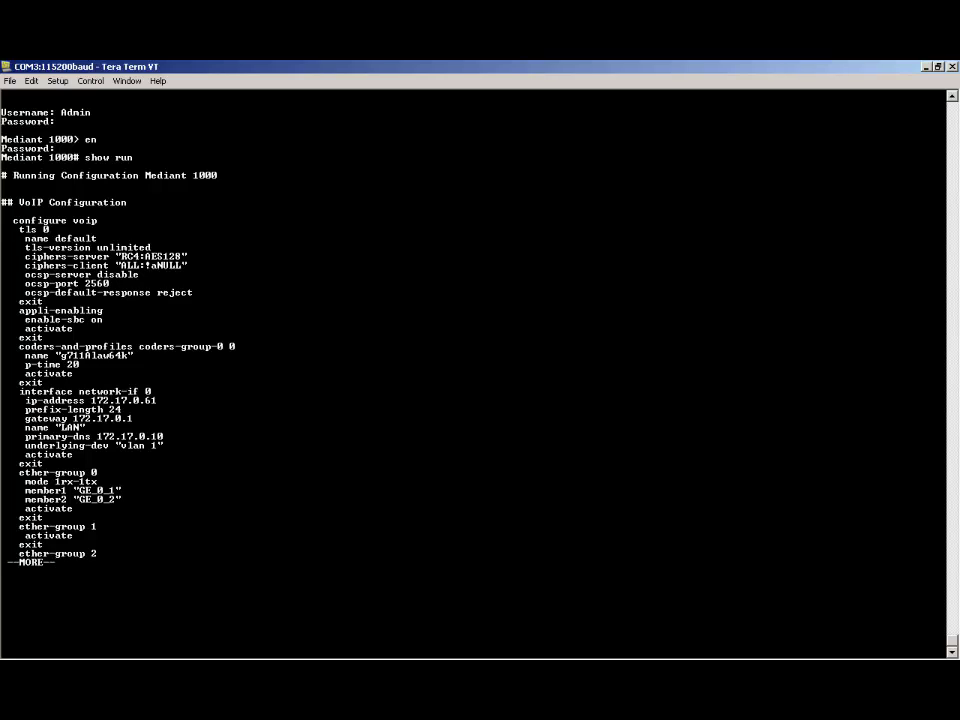
{"action": "left_click_drag", "start_coordinate": [19, 391], "coordinate": [151, 391]}
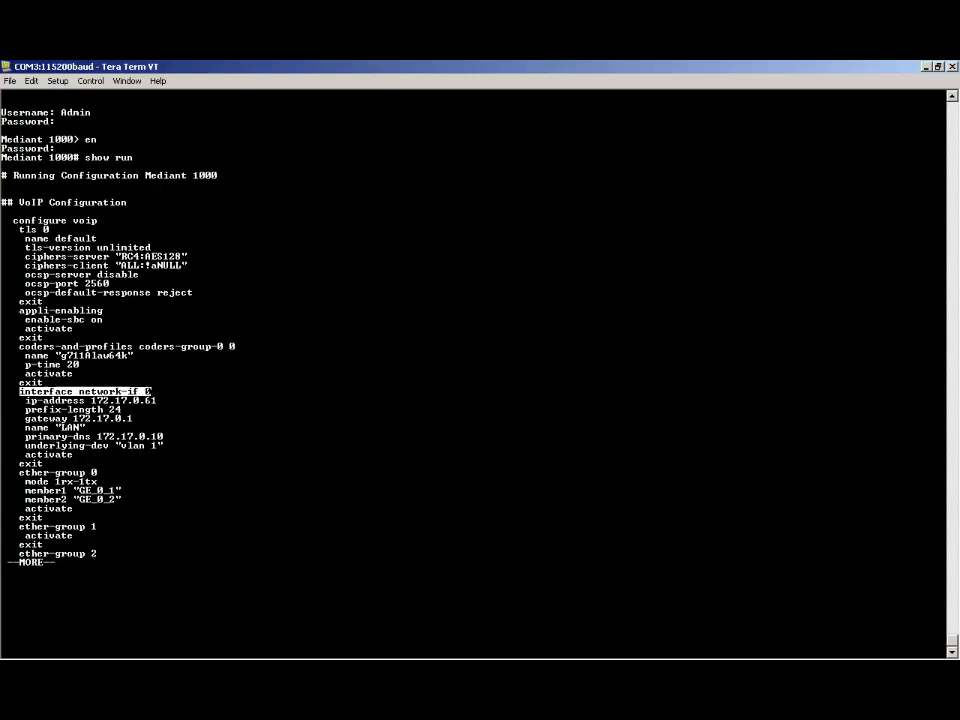
{"action": "key", "text": "alt+Tab"}
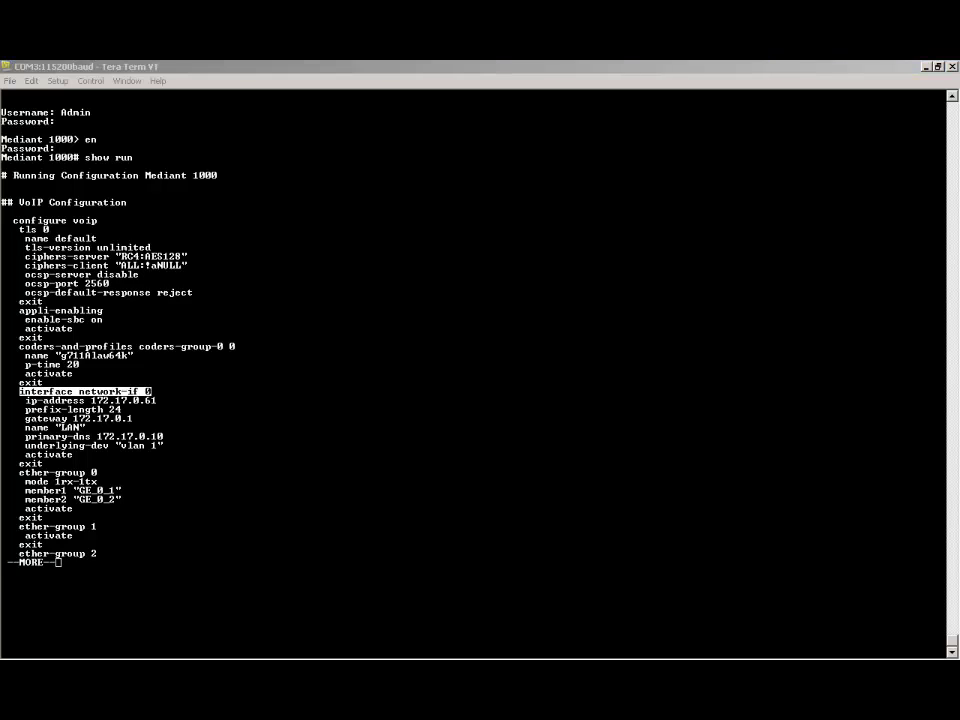
{"action": "key", "text": "alt+Tab"}
{"action": "key", "text": "Return"}
{"action": "key", "text": "Return"}
{"action": "key", "text": "Return"}
{"action": "key", "text": "Return"}
{"action": "key", "text": "Return"}
{"action": "key", "text": "Return"}
{"action": "key", "text": "Return"}
{"action": "key", "text": "Return"}
{"action": "key", "text": "Return"}
{"action": "key", "text": "Return"}
{"action": "key", "text": "Return"}
{"action": "key", "text": "Return"}
{"action": "key", "text": "Return"}
{"action": "key", "text": "Return"}
{"action": "key", "text": "Return"}
{"action": "key", "text": "Return"}
{"action": "key", "text": "Return"}
{"action": "key", "text": "Return"}
{"action": "key", "text": "Return"}
{"action": "key", "text": "Return"}
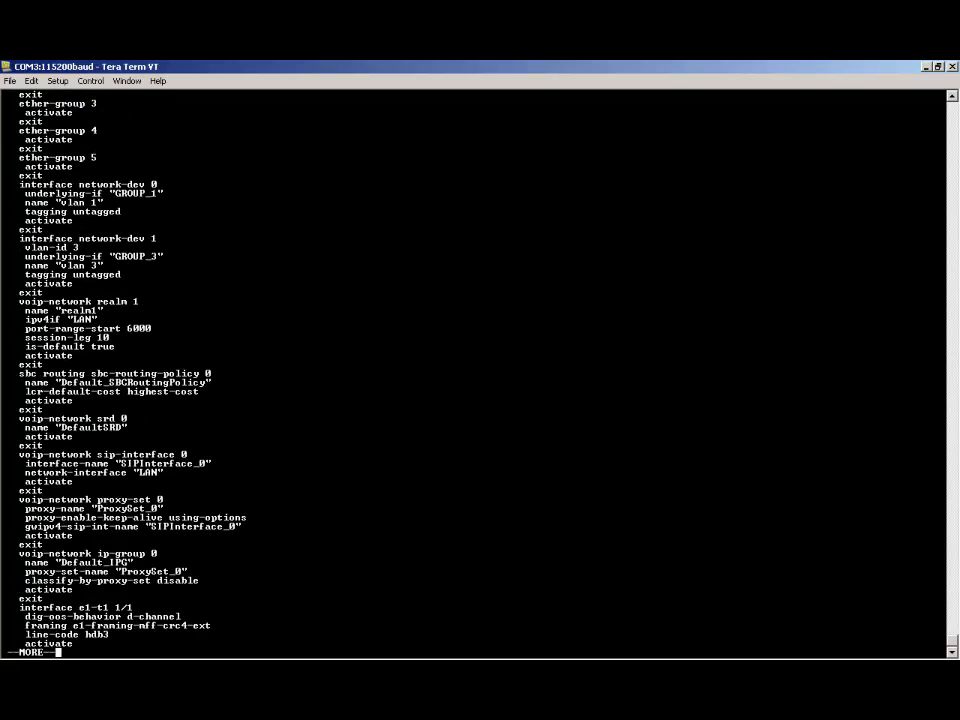
{"action": "key", "text": "Return"}
{"action": "key", "text": "Return"}
{"action": "key", "text": "Return"}
{"action": "key", "text": "Return"}
{"action": "key", "text": "Return"}
{"action": "key", "text": "Return"}
{"action": "key", "text": "Return"}
{"action": "key", "text": "Return"}
{"action": "key", "text": "Return"}
{"action": "key", "text": "Return"}
{"action": "key", "text": "Return"}
{"action": "key", "text": "Return"}
{"action": "key", "text": "Return"}
{"action": "key", "text": "Return"}
{"action": "key", "text": "Return"}
{"action": "key", "text": "Return"}
{"action": "key", "text": "Return"}
{"action": "key", "text": "Return"}
{"action": "key", "text": "Return"}
{"action": "key", "text": "Return"}
{"action": "key", "text": "Return"}
{"action": "key", "text": "Return"}
{"action": "key", "text": "Return"}
{"action": "key", "text": "Return"}
{"action": "key", "text": "Return"}
{"action": "key", "text": "Return"}
{"action": "key", "text": "Return"}
{"action": "key", "text": "Return"}
{"action": "key", "text": "Return"}
{"action": "key", "text": "Return"}
{"action": "key", "text": "Return"}
{"action": "key", "text": "Return"}
{"action": "key", "text": "Return"}
{"action": "key", "text": "Return"}
{"action": "key", "text": "Return"}
{"action": "key", "text": "Return"}
{"action": "key", "text": "Return"}
{"action": "key", "text": "Return"}
{"action": "key", "text": "Return"}
{"action": "key", "text": "Return"}
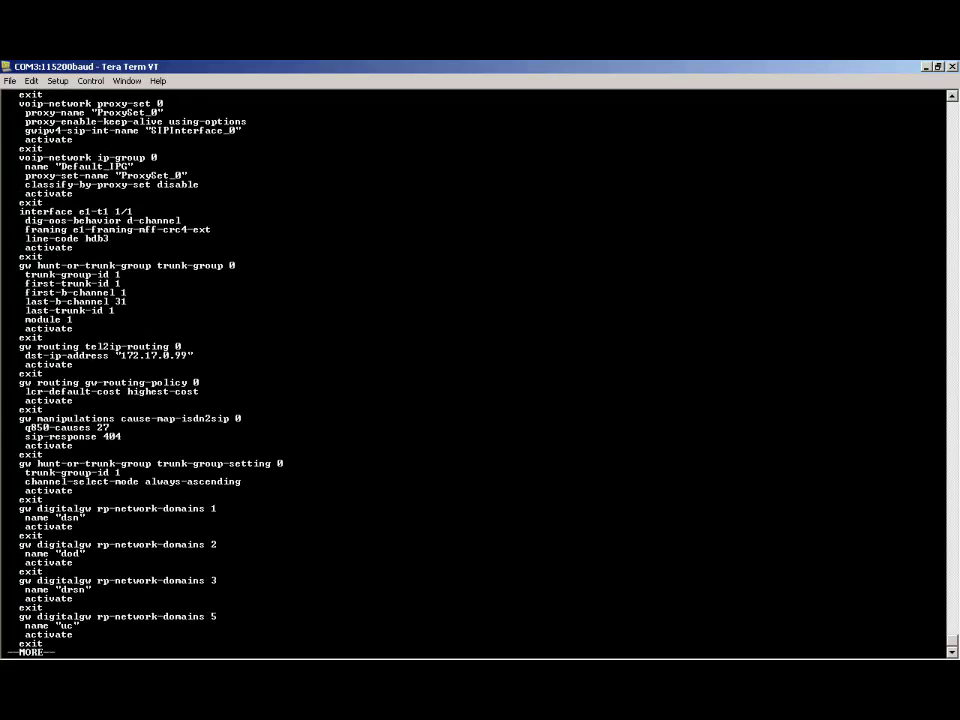
{"action": "key", "text": "Return"}
{"action": "key", "text": "Return"}
{"action": "key", "text": "Return"}
{"action": "key", "text": "Return"}
{"action": "key", "text": "Return"}
{"action": "key", "text": "Return"}
{"action": "key", "text": "Return"}
{"action": "key", "text": "Return"}
{"action": "key", "text": "Return"}
{"action": "key", "text": "Return"}
{"action": "key", "text": "Return"}
{"action": "key", "text": "Return"}
{"action": "key", "text": "Return"}
{"action": "key", "text": "Return"}
{"action": "key", "text": "Return"}
{"action": "key", "text": "Return"}
{"action": "key", "text": "Return"}
{"action": "key", "text": "Return"}
{"action": "key", "text": "Return"}
{"action": "key", "text": "Return"}
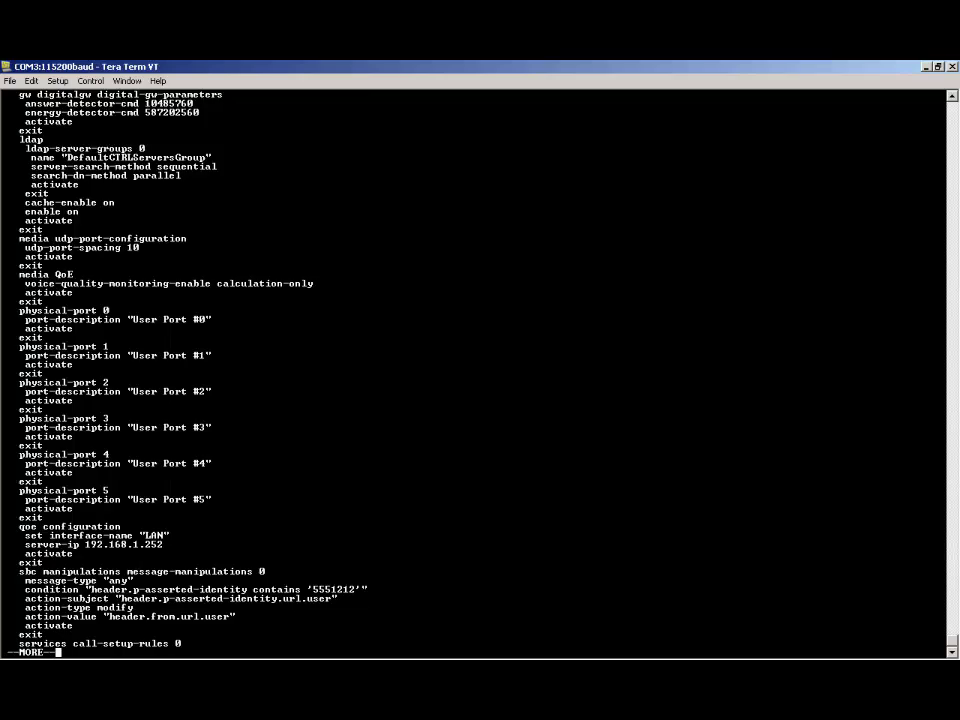
{"action": "key", "text": "Return"}
{"action": "key", "text": "Return"}
{"action": "key", "text": "Return"}
{"action": "key", "text": "Return"}
{"action": "key", "text": "Return"}
{"action": "key", "text": "Return"}
{"action": "key", "text": "Return"}
{"action": "key", "text": "Return"}
{"action": "key", "text": "Return"}
{"action": "key", "text": "Return"}
{"action": "key", "text": "Return"}
{"action": "key", "text": "Return"}
{"action": "key", "text": "Return"}
{"action": "key", "text": "Return"}
{"action": "key", "text": "Return"}
{"action": "key", "text": "Return"}
{"action": "key", "text": "Return"}
{"action": "key", "text": "Return"}
{"action": "key", "text": "Return"}
{"action": "key", "text": "Return"}
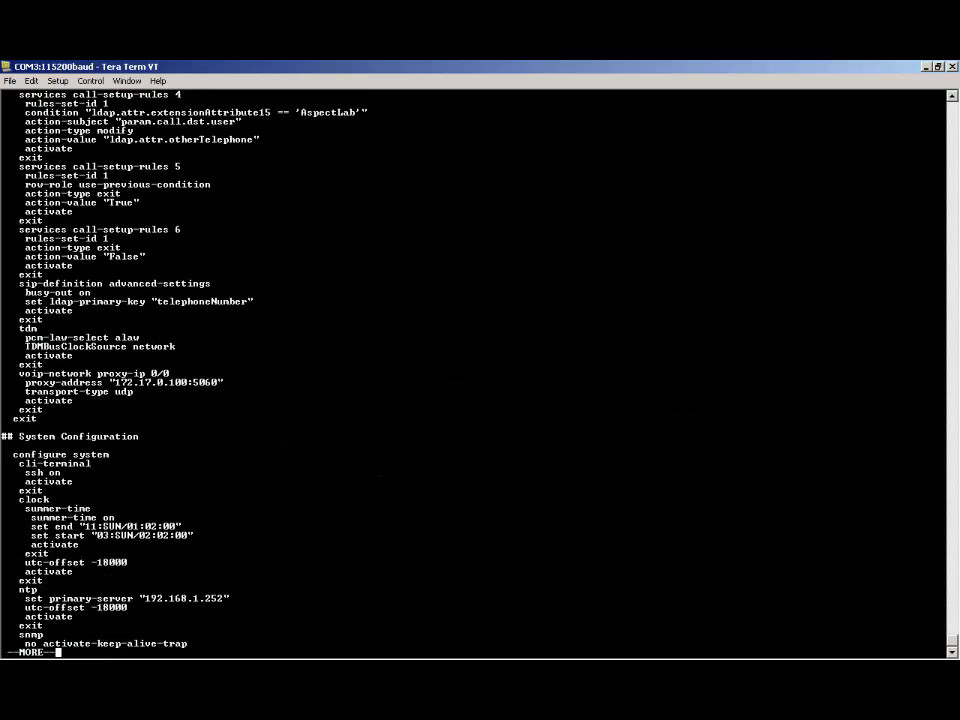
{"action": "key", "text": "Return"}
{"action": "key", "text": "Return"}
{"action": "key", "text": "Return"}
{"action": "key", "text": "Return"}
{"action": "key", "text": "Return"}
{"action": "key", "text": "Return"}
{"action": "key", "text": "Return"}
{"action": "key", "text": "Return"}
{"action": "key", "text": "Return"}
{"action": "key", "text": "Return"}
{"action": "key", "text": "Return"}
{"action": "key", "text": "Return"}
{"action": "key", "text": "Return"}
{"action": "key", "text": "Return"}
{"action": "key", "text": "Return"}
{"action": "key", "text": "Return"}
{"action": "key", "text": "Return"}
{"action": "key", "text": "Return"}
{"action": "key", "text": "Return"}
{"action": "key", "text": "Return"}
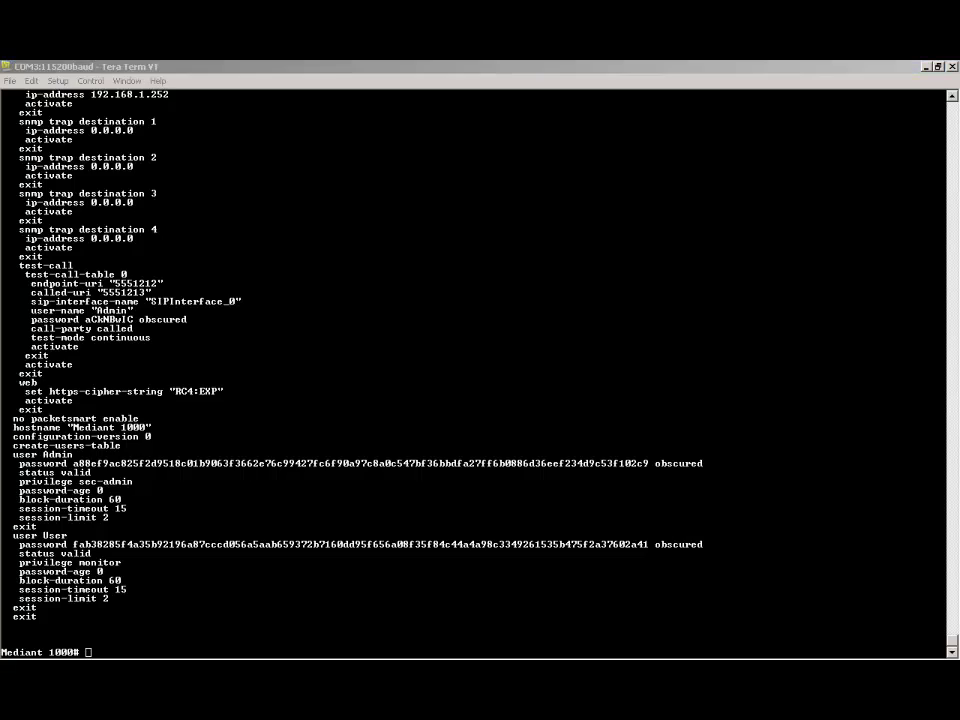
- Enter VoIP configuration mode with 'conf voip'
{"action": "key", "text": "alt+Tab"}
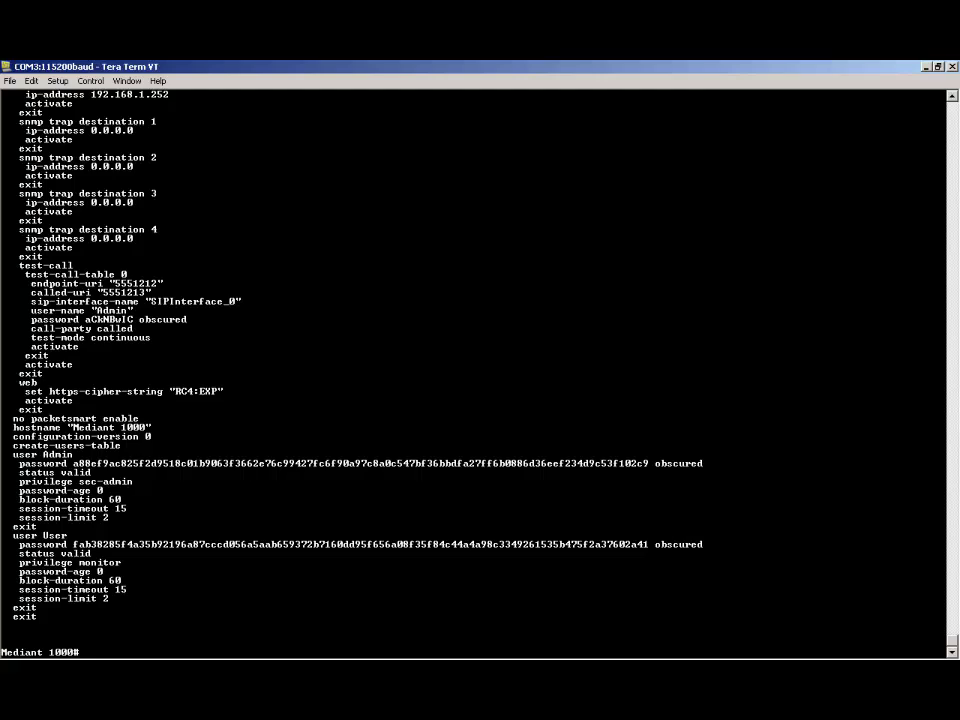
{"action": "type", "text": "conf voip"}
{"action": "key", "text": "Return"}
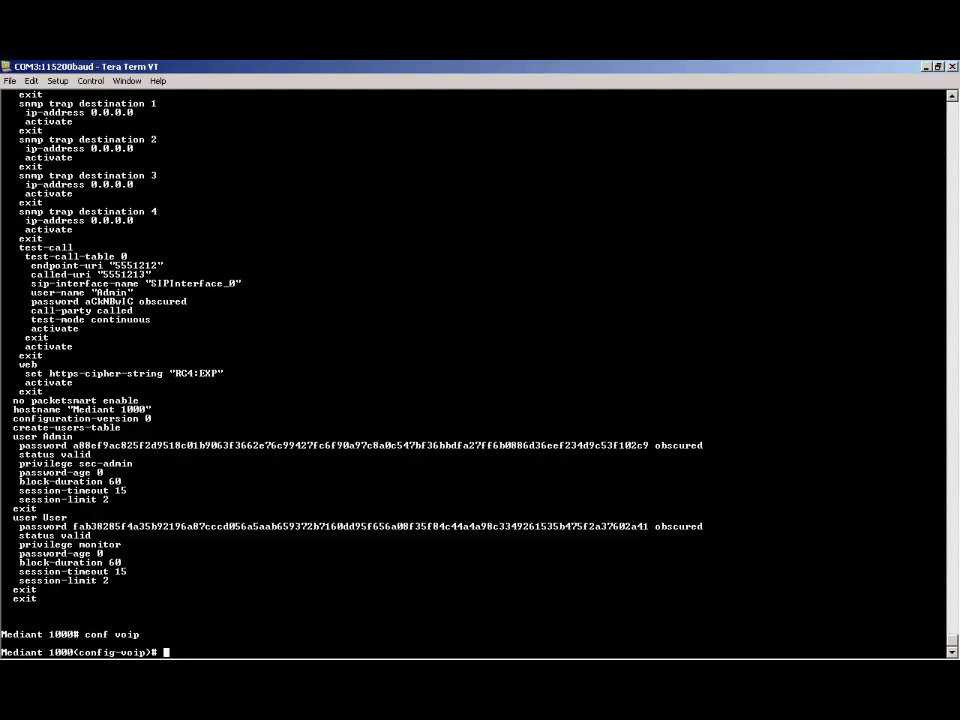
- Open the 'interface network-if 0' configuration and begin the ip-address command
{"action": "type", "text": "int"}
{"action": "key", "text": "Tab"}
{"action": "type", "text": "net"}
{"action": "key", "text": "Tab"}
{"action": "type", "text": "i"}
{"action": "key", "text": "Tab"}
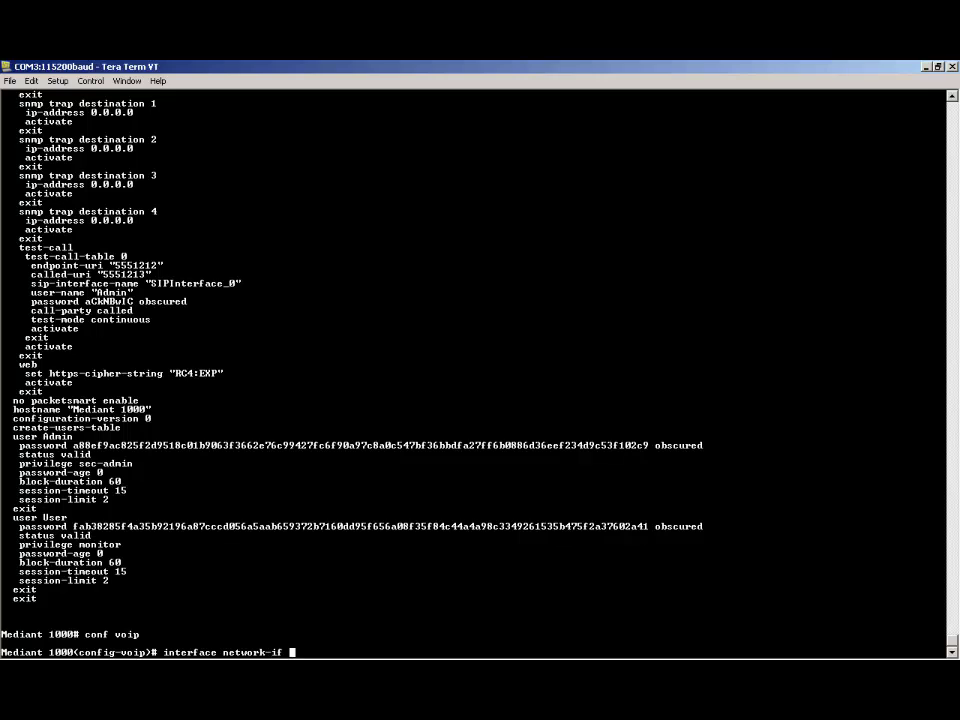
{"action": "type", "text": "0"}
{"action": "key", "text": "Return"}
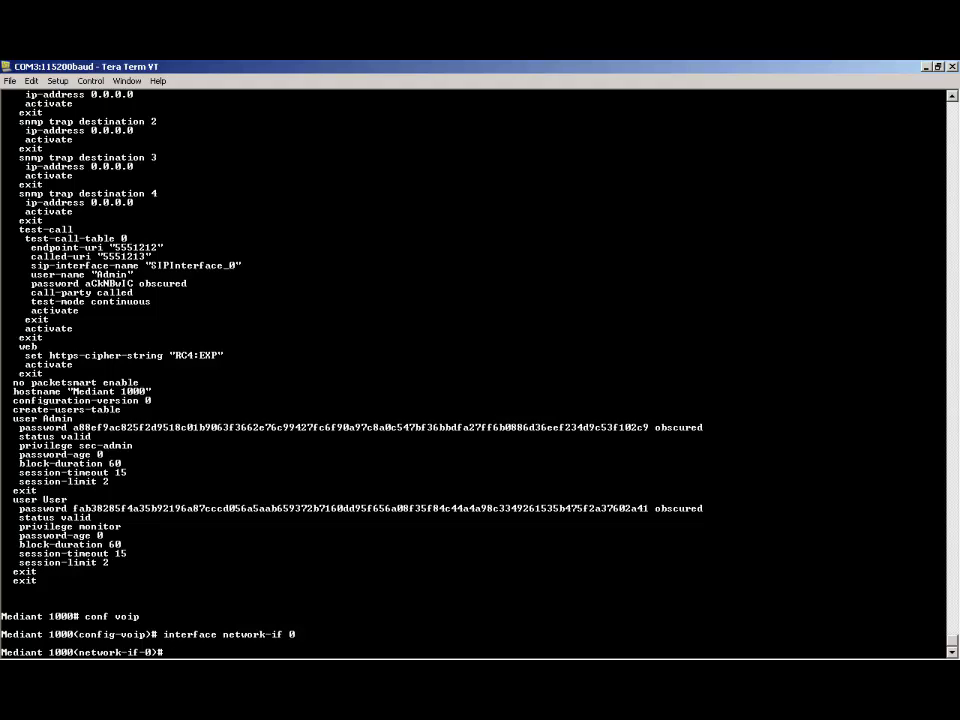
{"action": "type", "text": "ip"}
{"action": "key", "text": "Tab"}
- Set interface 0 to IP 172.17.0.61, gateway 172.17.0.1 and prefix length 24
{"action": "type", "text": "172.17.0.61"}
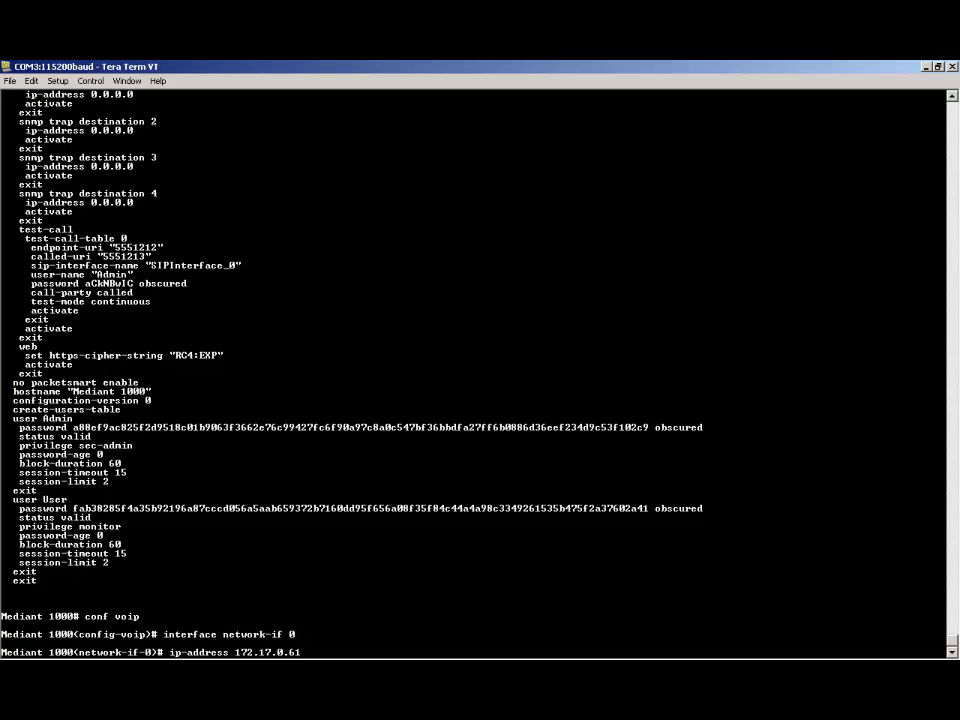
{"action": "key", "text": "Return"}
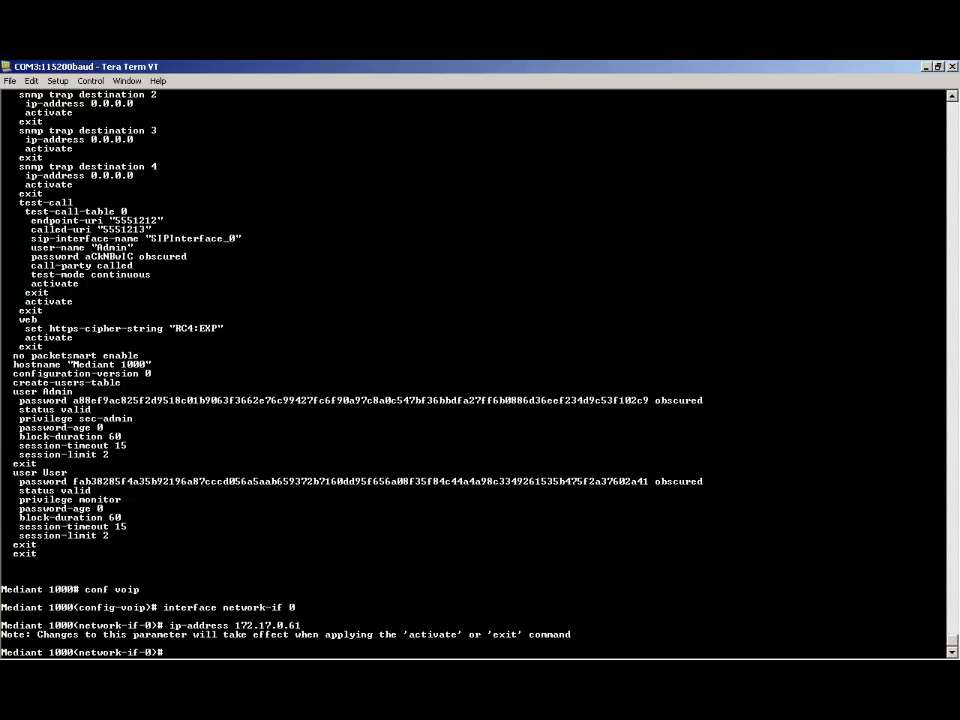
{"action": "type", "text": "gateway 172.17.0.1"}
{"action": "key", "text": "Return"}
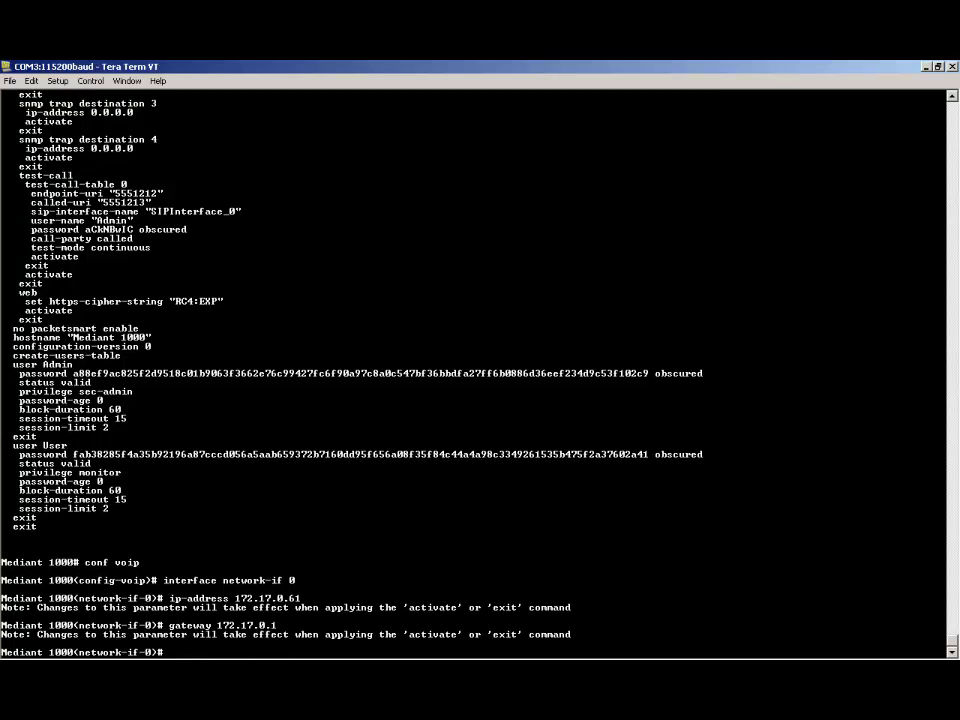
{"action": "type", "text": "pre"}
{"action": "key", "text": "Tab"}
{"action": "type", "text": "24"}
{"action": "key", "text": "Return"}
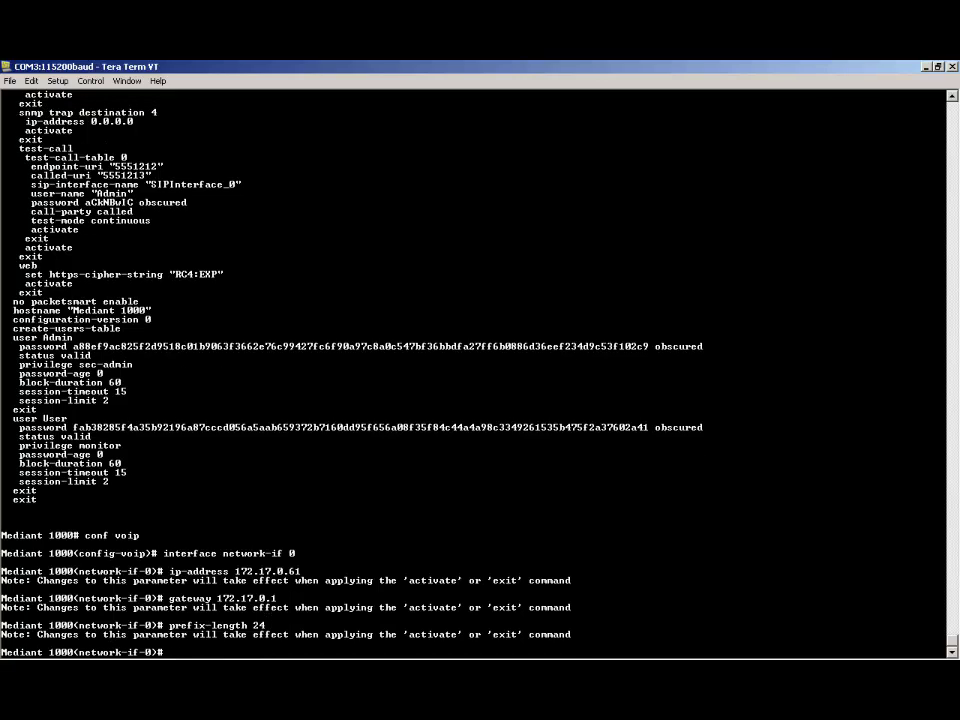
- Set the interface's primary DNS to 172.17.0.10
{"action": "type", "text": "pri"}
{"action": "key", "text": "Tab"}
{"action": "type", "text": "172.17.0.10"}
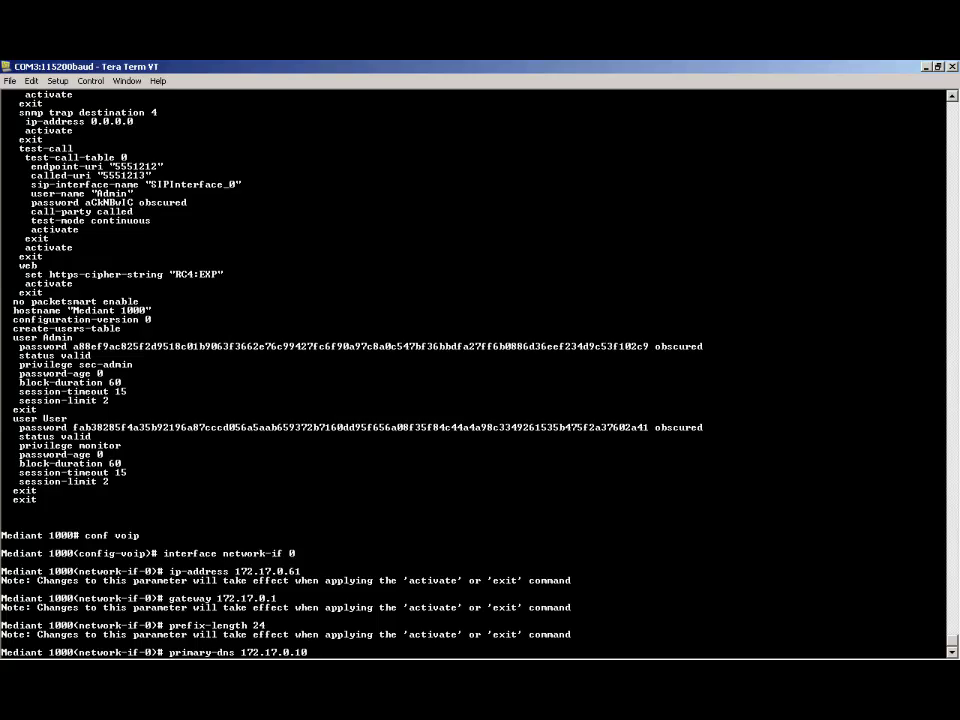
{"action": "key", "text": "Return"}
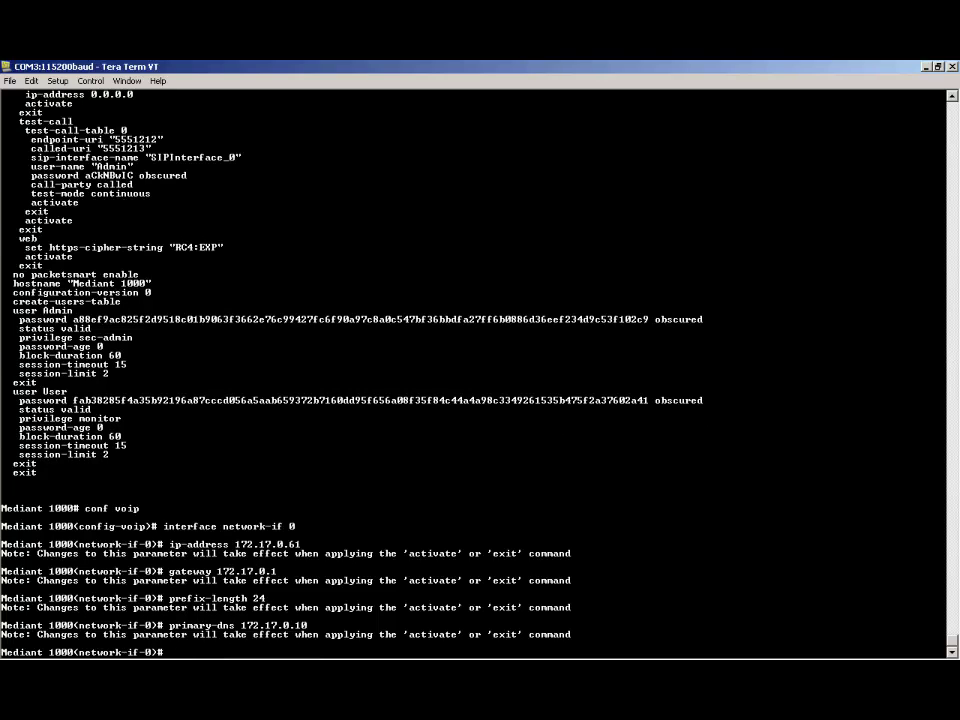
- Exit both configuration levels and save the configuration with 'write'
{"action": "type", "text": "exit"}
{"action": "key", "text": "Return"}
{"action": "type", "text": "exit"}
{"action": "key", "text": "Return"}
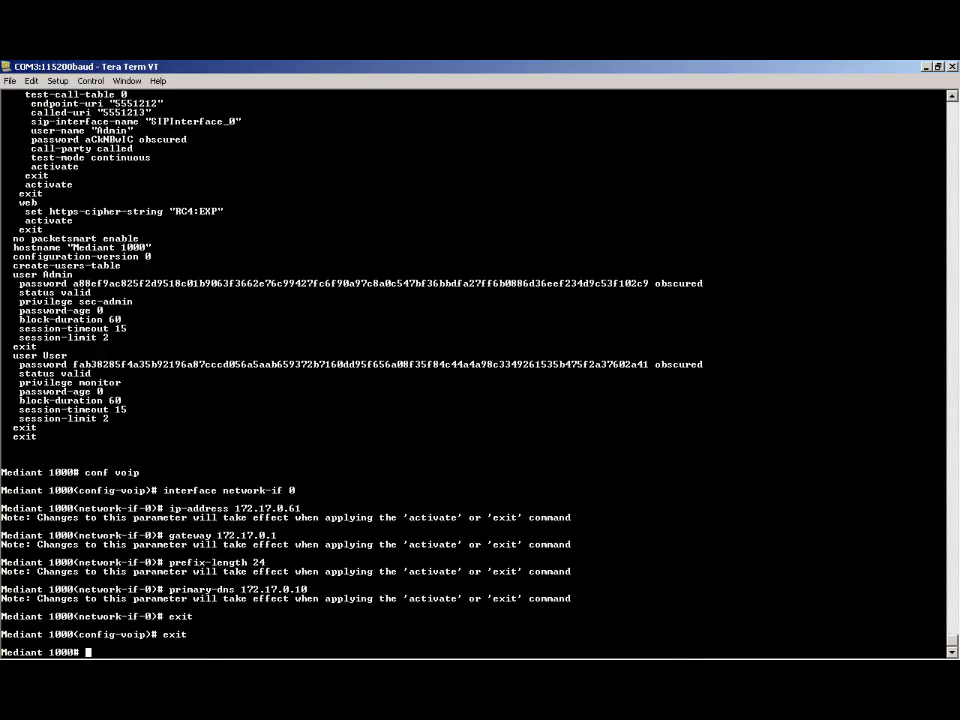
{"action": "type", "text": "write"}
{"action": "key", "text": "Return"}
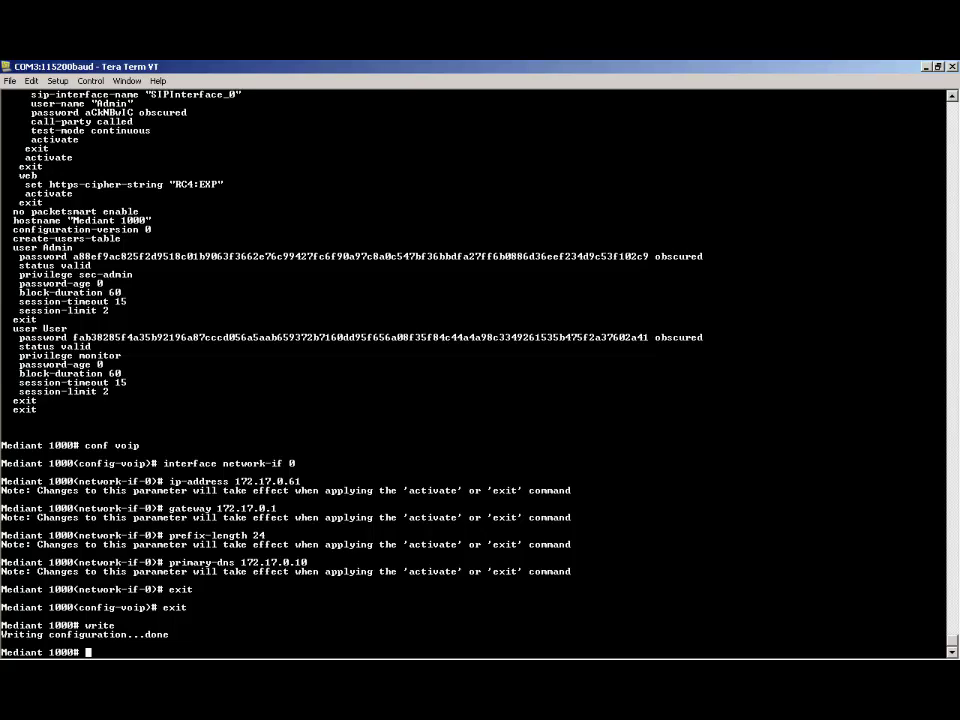
- Review the updated running configuration with 'show run'
{"action": "type", "text": "show run"}
{"action": "key", "text": "Return"}
{"action": "key", "text": "space"}
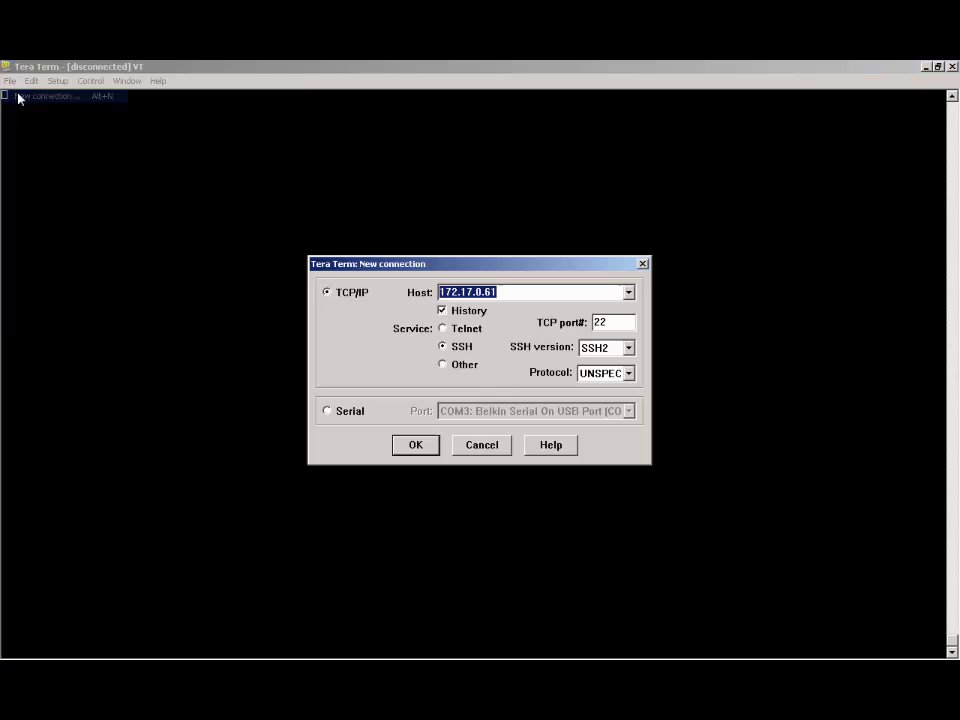
- Connect over serial on COM3 and confirm the serial port baud rate of 9600
{"action": "left_click", "coordinate": [326, 412]}
{"action": "left_click", "coordinate": [414, 446]}
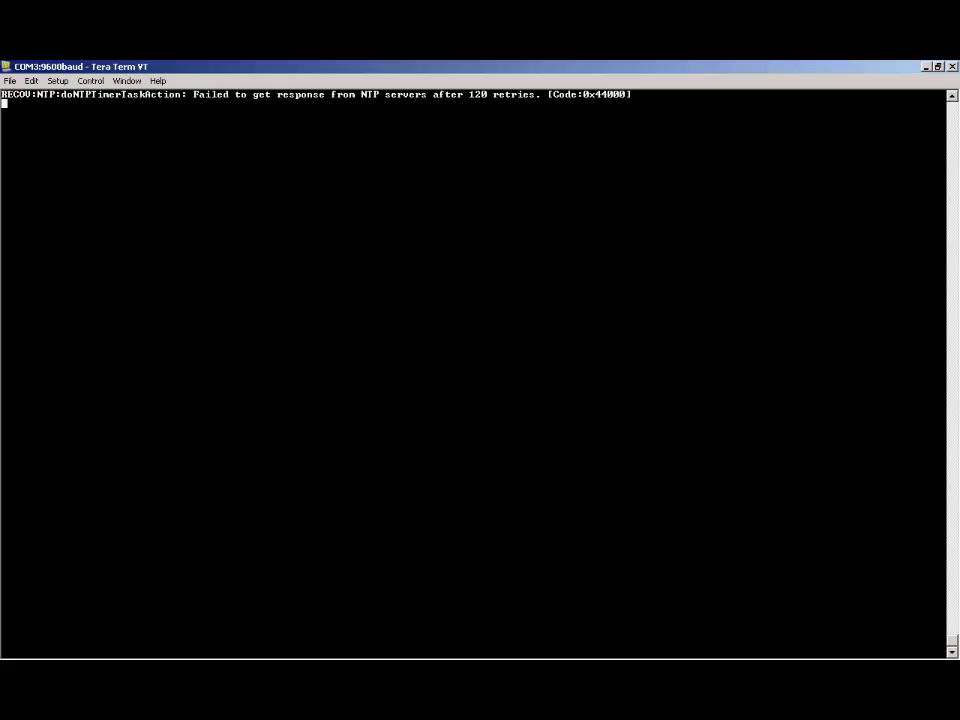
{"action": "left_click", "coordinate": [58, 80]}
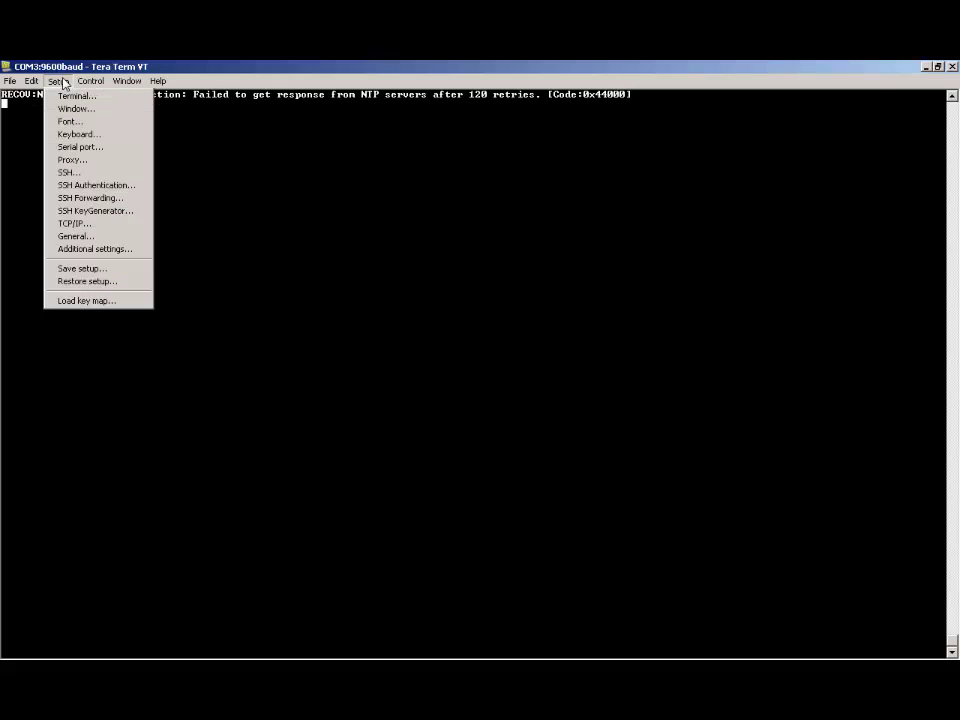
{"action": "left_click", "coordinate": [80, 147]}
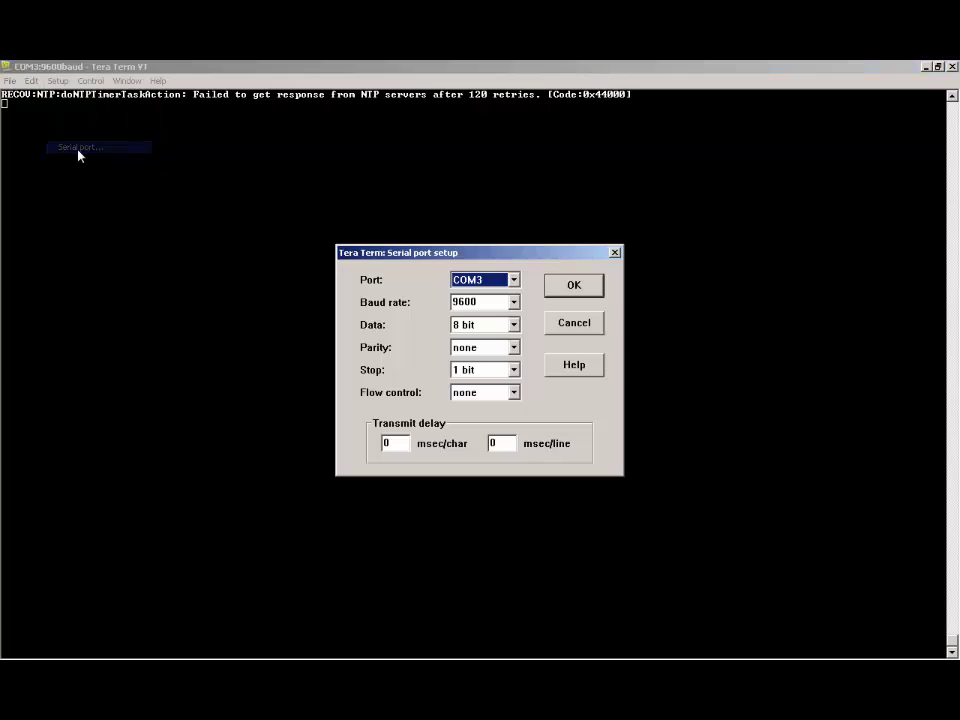
{"action": "double_click", "coordinate": [484, 303]}
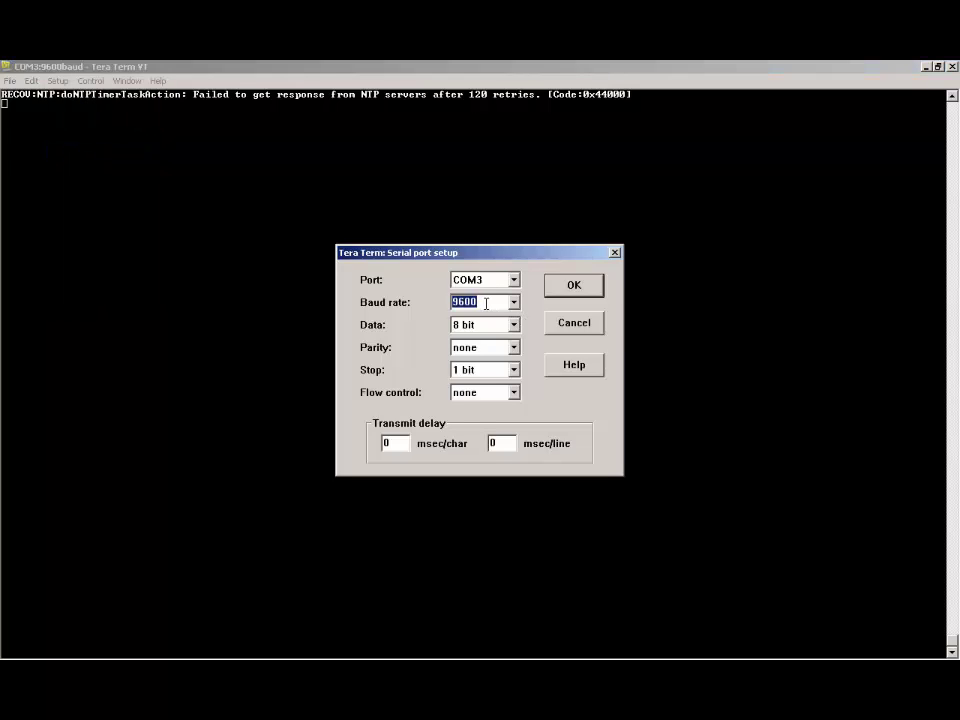
{"action": "left_click", "coordinate": [581, 294]}
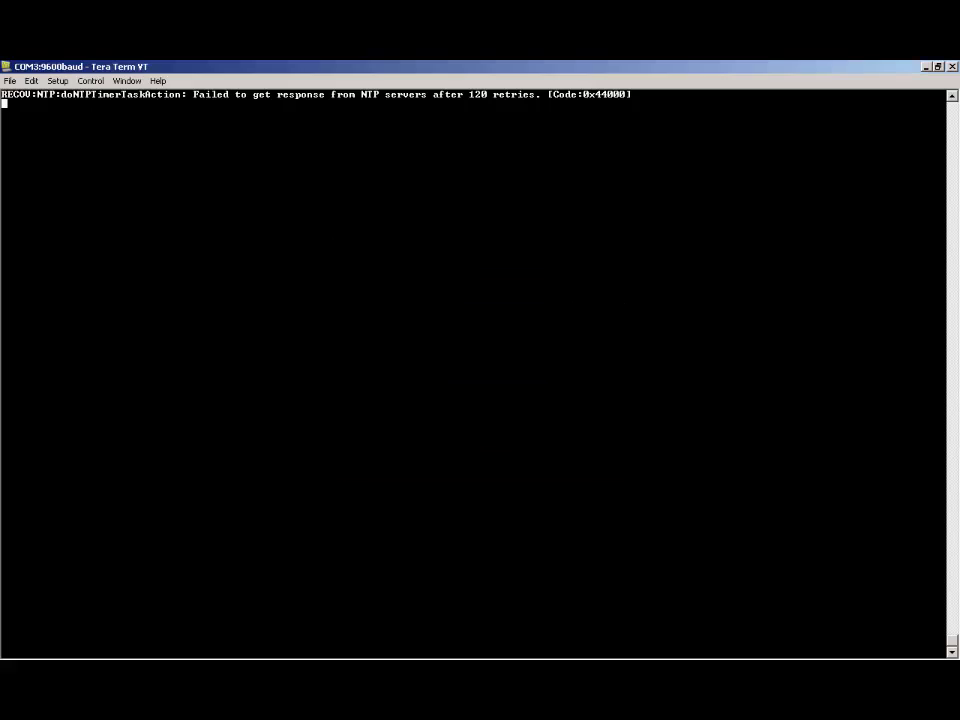
- Enter the shell's CONFiguration menu, check the current IP with 'gcp ip', and view 'scp ip' syntax
{"action": "key", "text": "Return"}
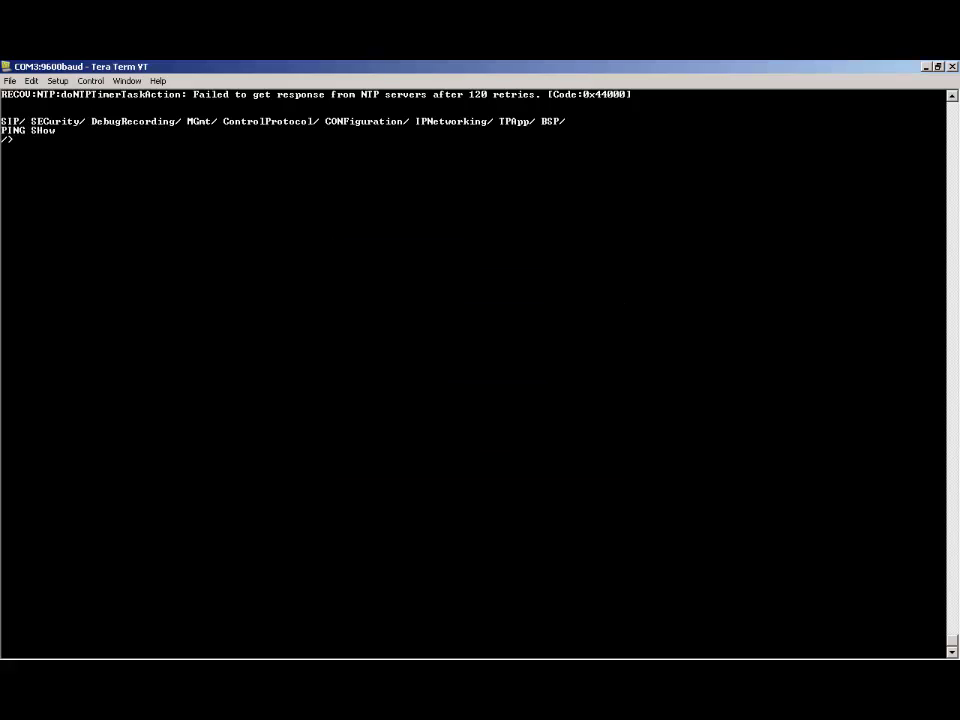
{"action": "key", "text": "Return"}
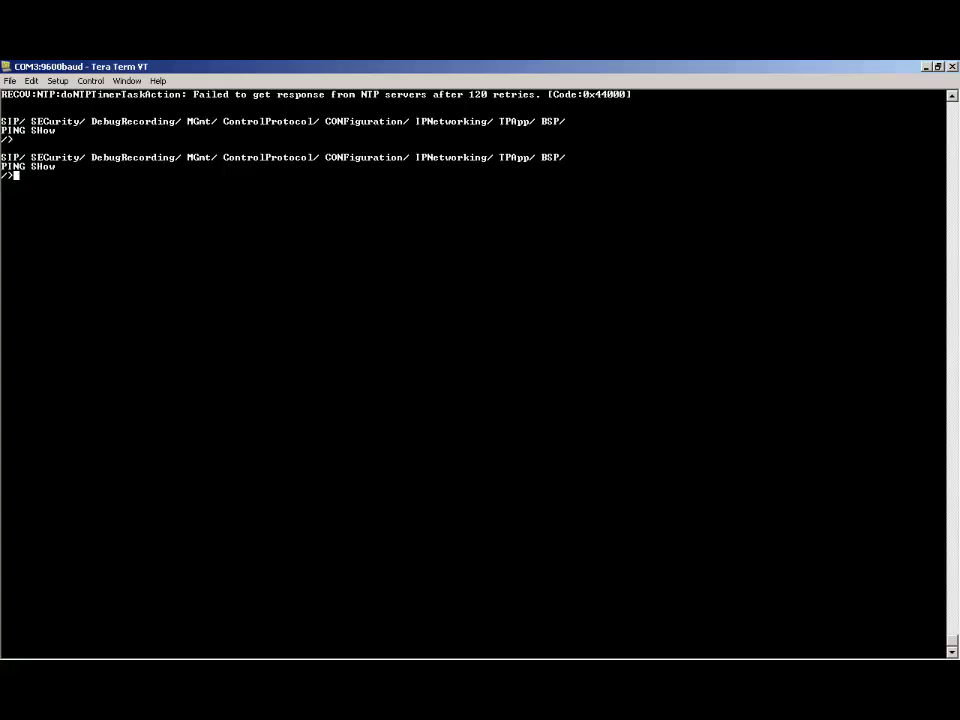
{"action": "type", "text": "conf"}
{"action": "key", "text": "Tab"}
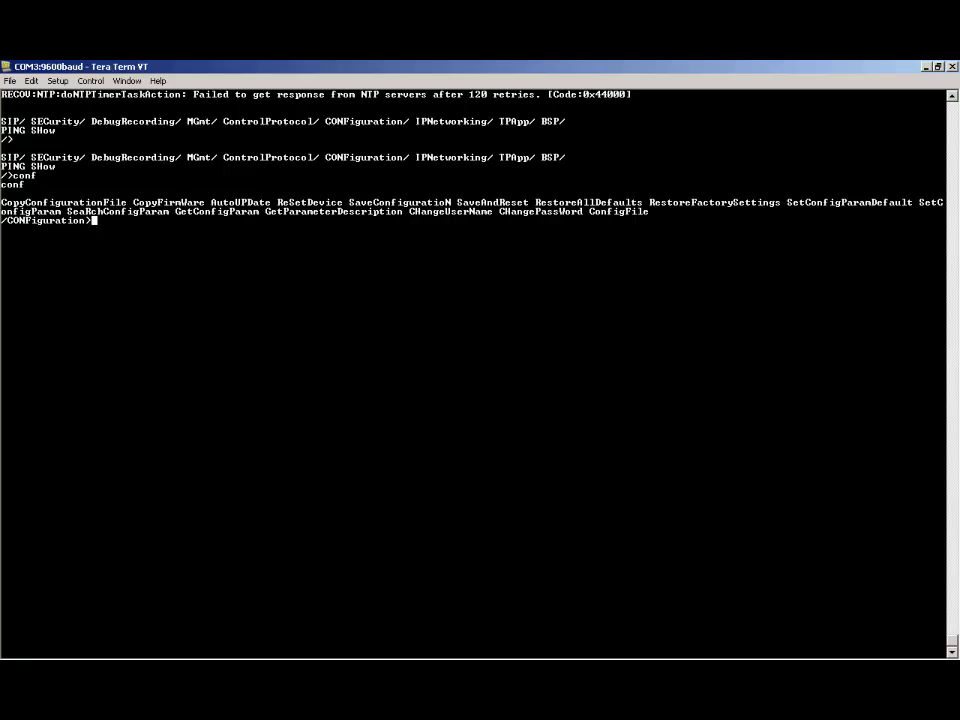
{"action": "type", "text": "gcp ip"}
{"action": "key", "text": "Return"}
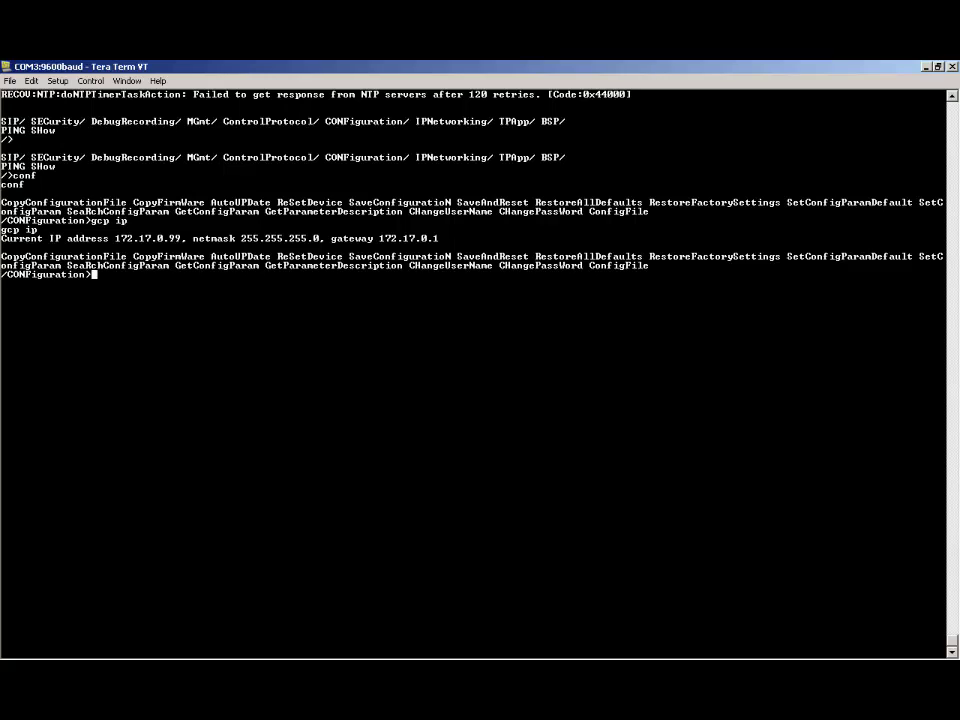
{"action": "type", "text": "scp ip"}
{"action": "key", "text": "Return"}
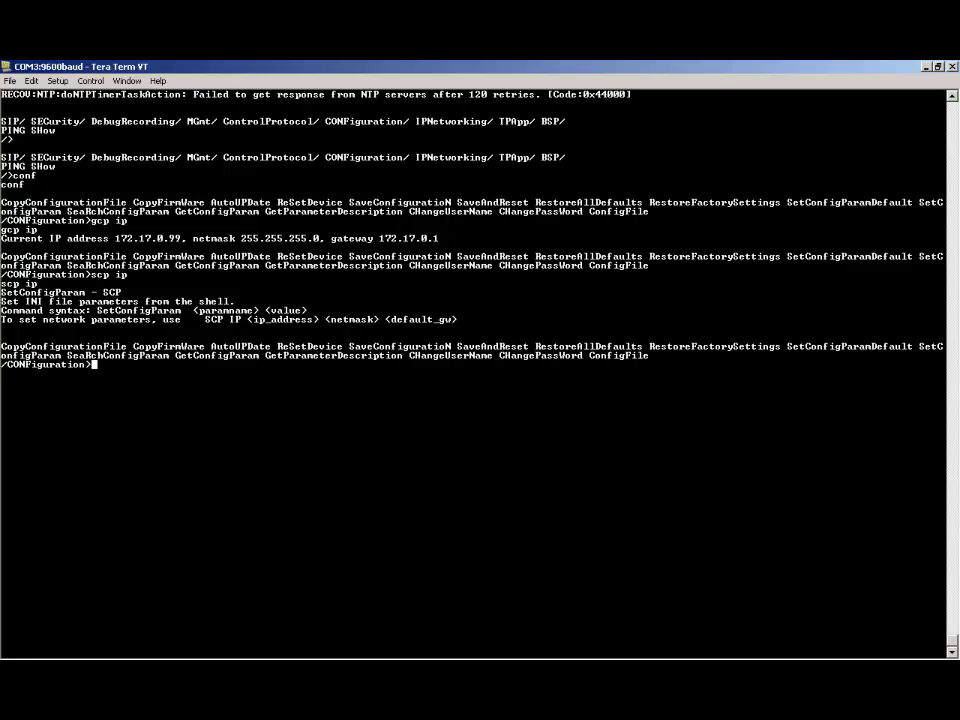
- Apply 'scp ip 172.17.0.99 255.255.255.0 172.17.0.1' and verify it with 'gcp ip'
{"action": "type", "text": "scp ip 172.17.0.99 255"}
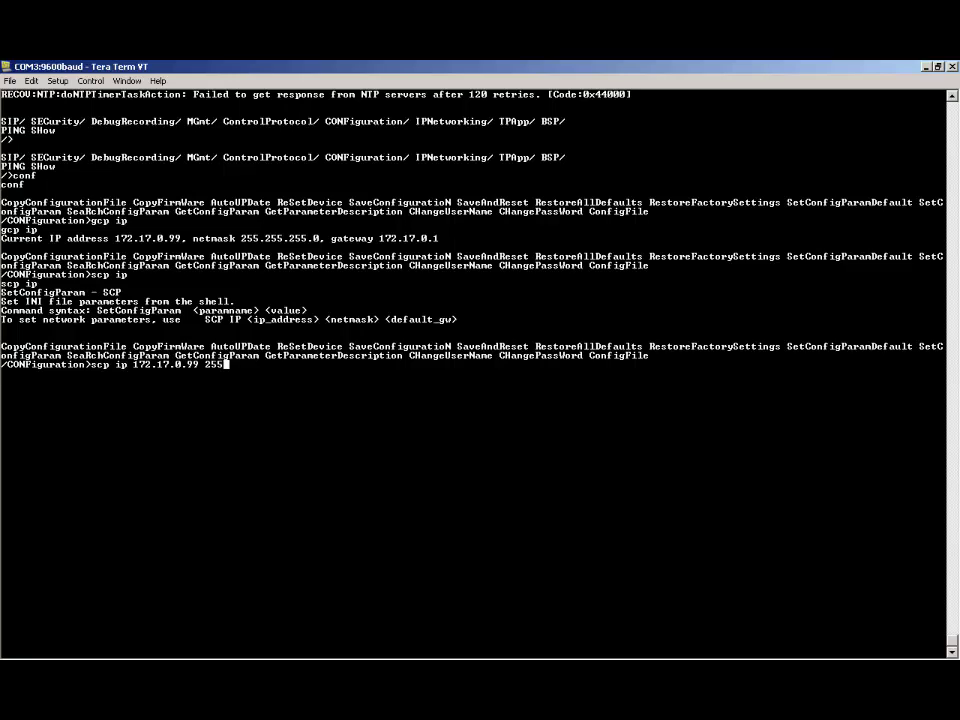
{"action": "type", "text": ".255.255.0 172.17.0.1"}
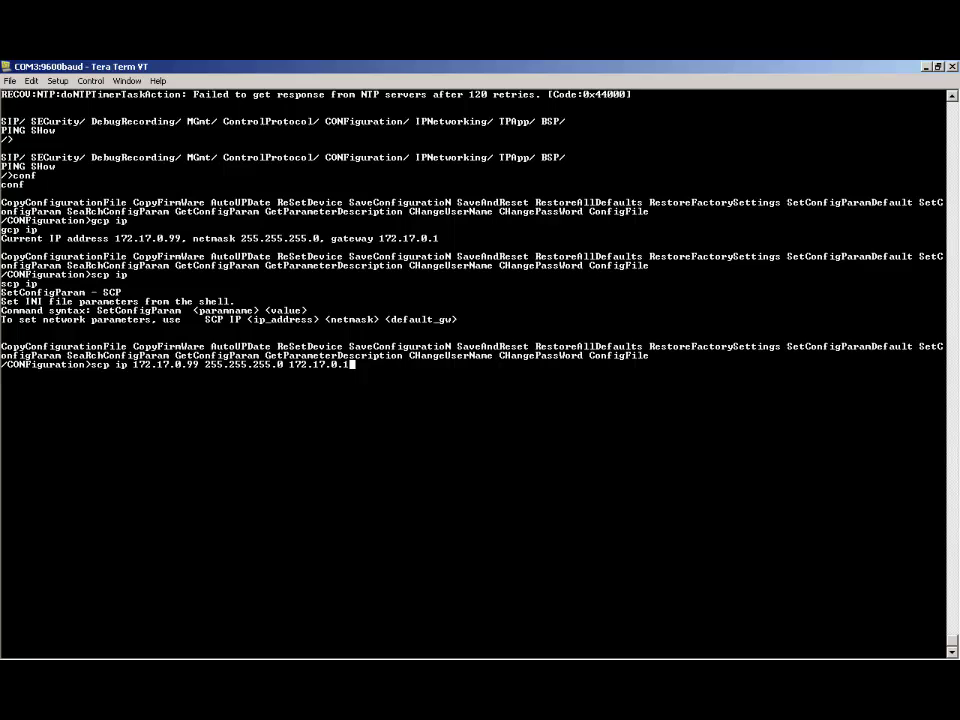
{"action": "key", "text": "Return"}
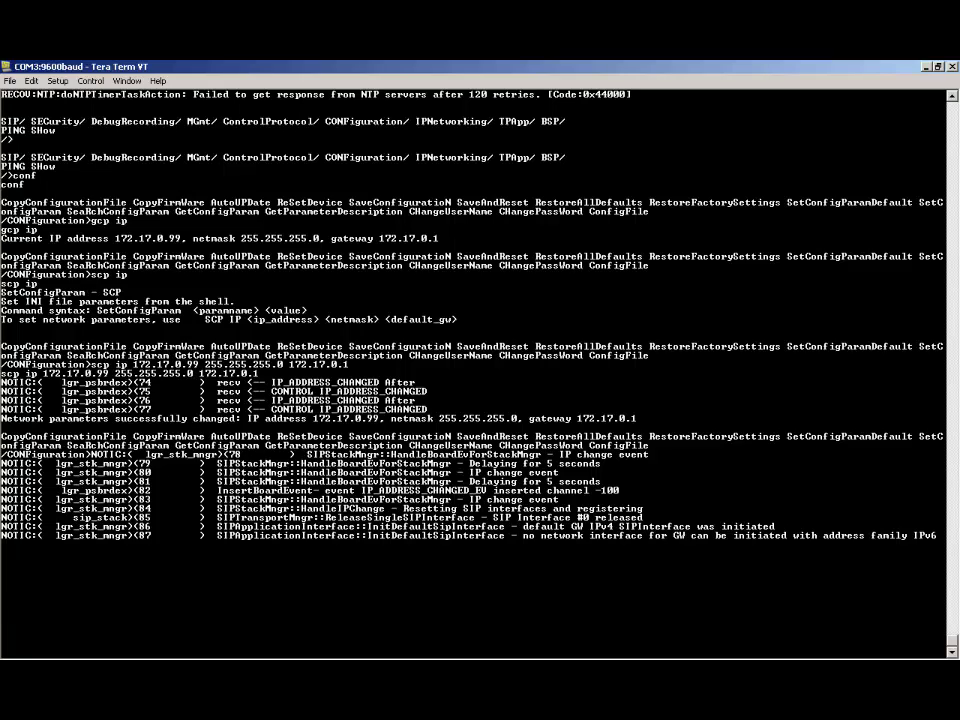
{"action": "key", "text": "Return"}
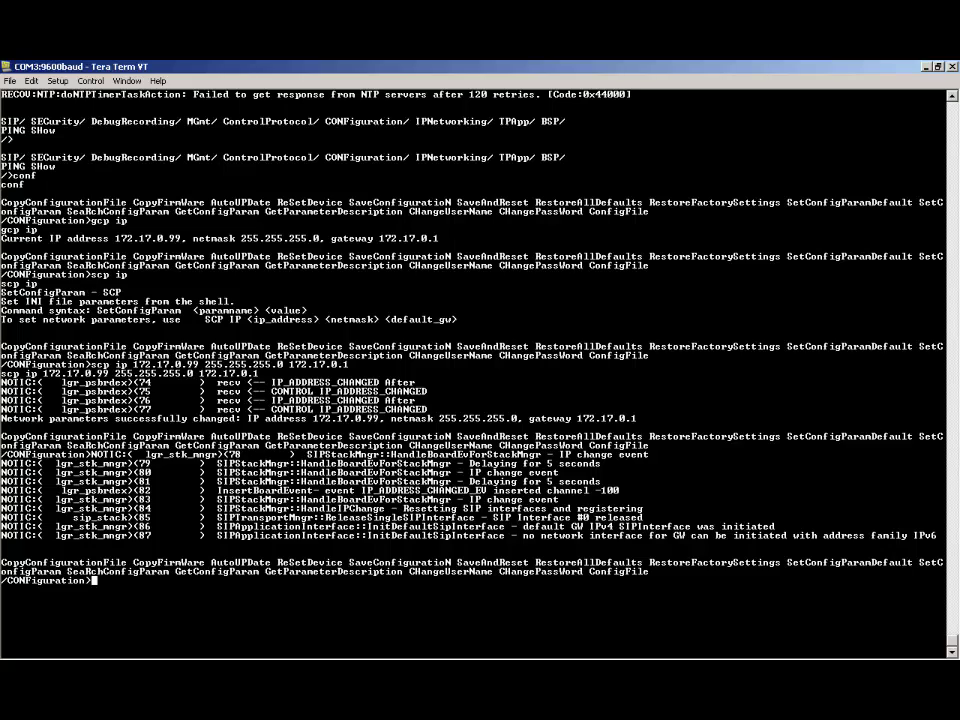
{"action": "type", "text": "s"}
{"action": "key", "text": "BackSpace"}
{"action": "type", "text": "gcp ip"}
{"action": "key", "text": "Return"}
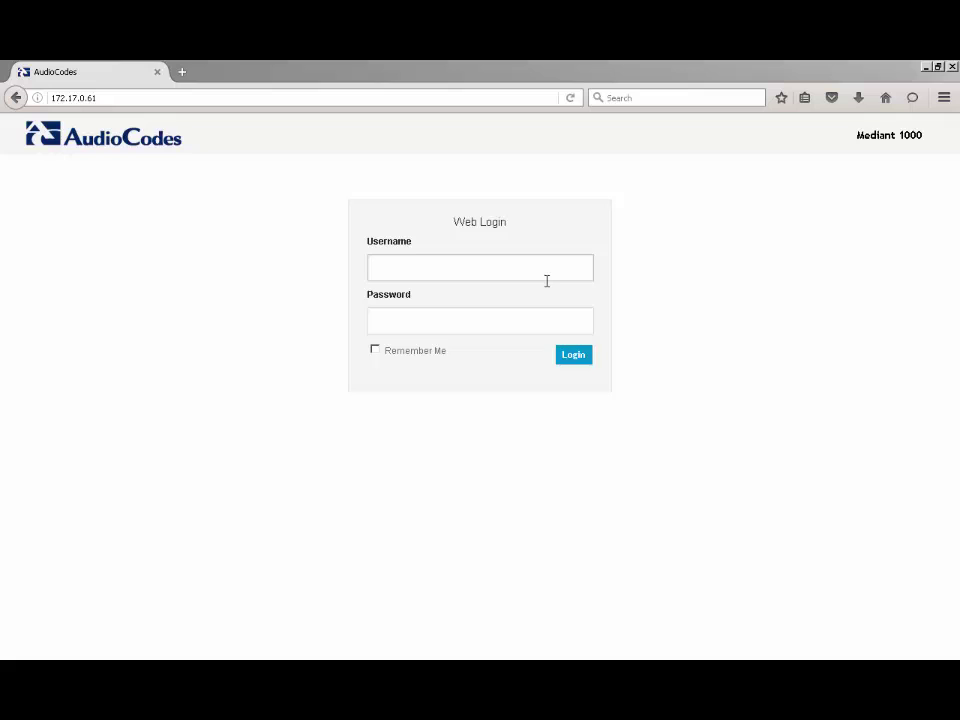
- Log in to the web interface with the administrator username and password
{"action": "type", "text": "Admin"}
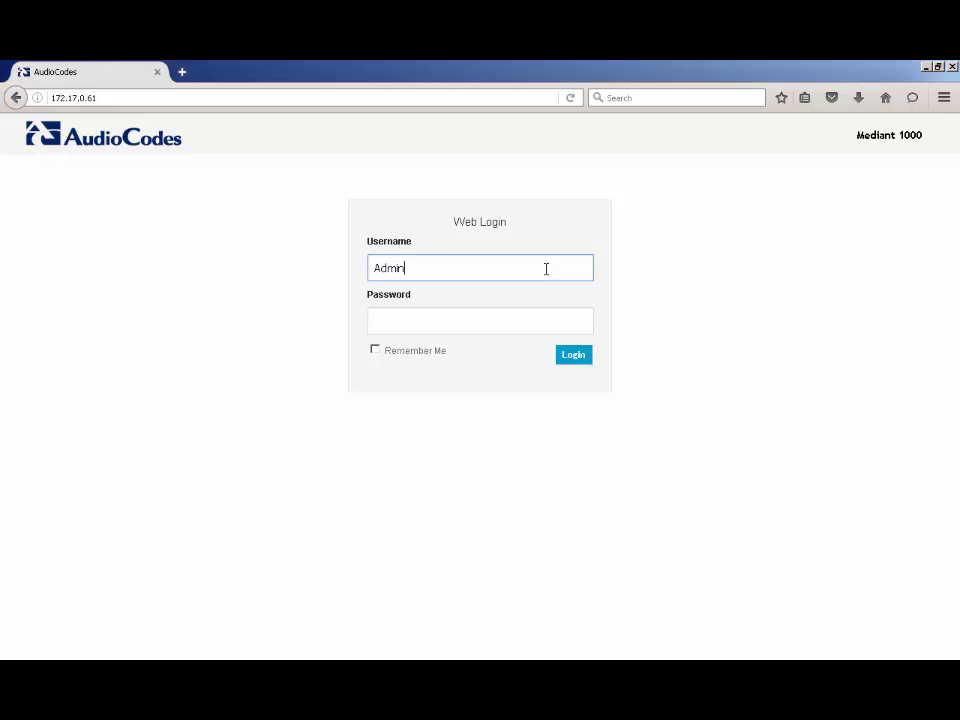
{"action": "key", "text": "Tab"}
{"action": "type", "text": "Admin"}
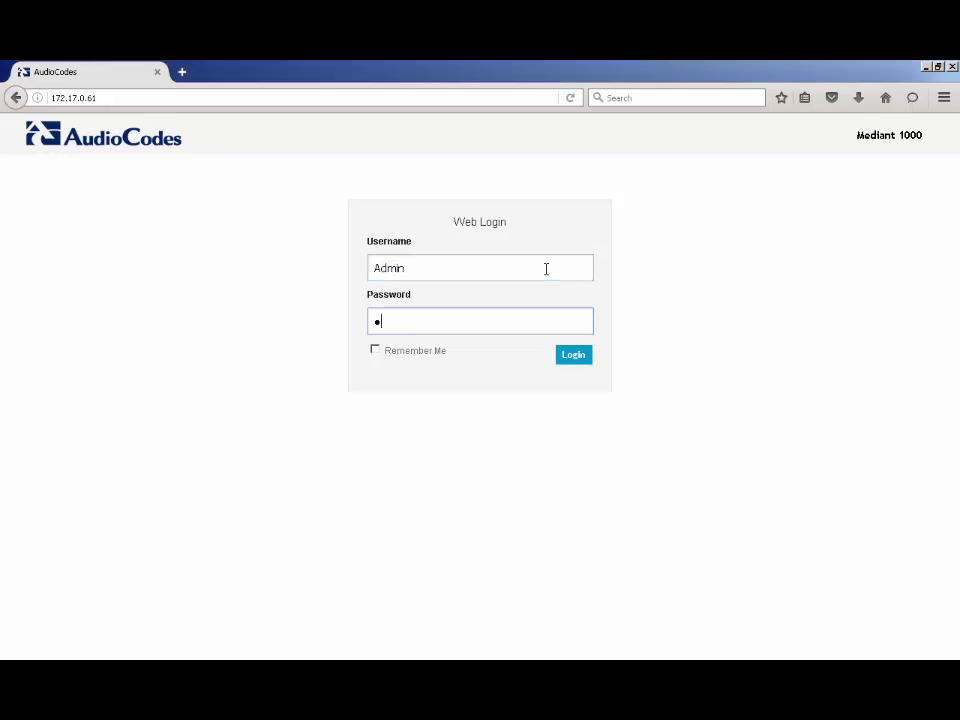
{"action": "key", "text": "Return"}
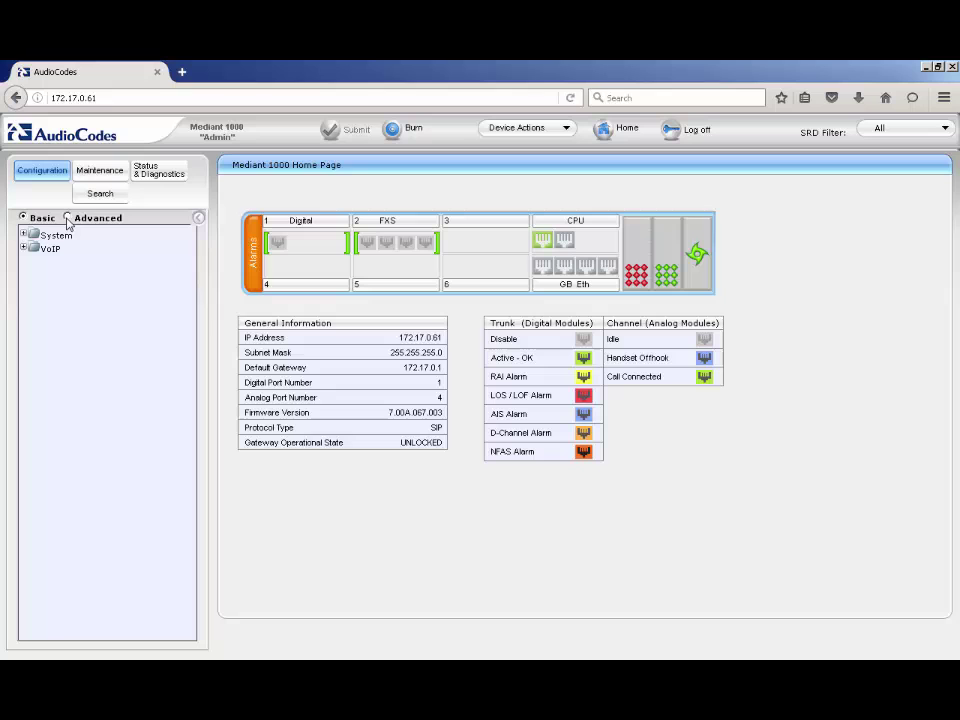
- Open Advanced > VoIP > Network > IP Interfaces Table
{"action": "left_click", "coordinate": [67, 217]}
{"action": "left_click", "coordinate": [50, 248]}
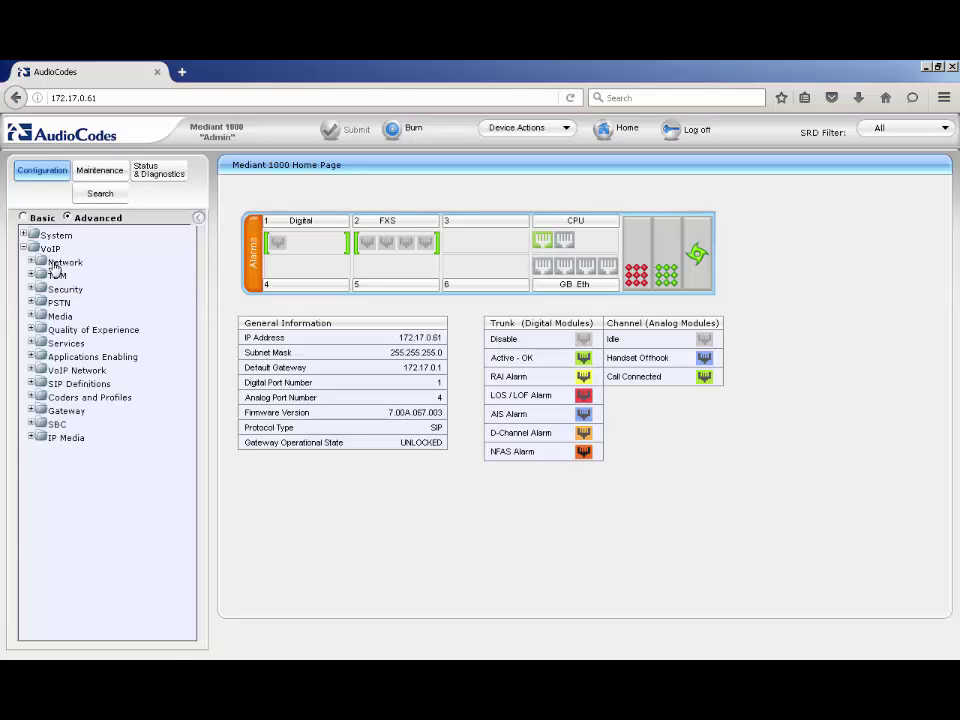
{"action": "left_click", "coordinate": [63, 262]}
{"action": "left_click", "coordinate": [61, 276]}
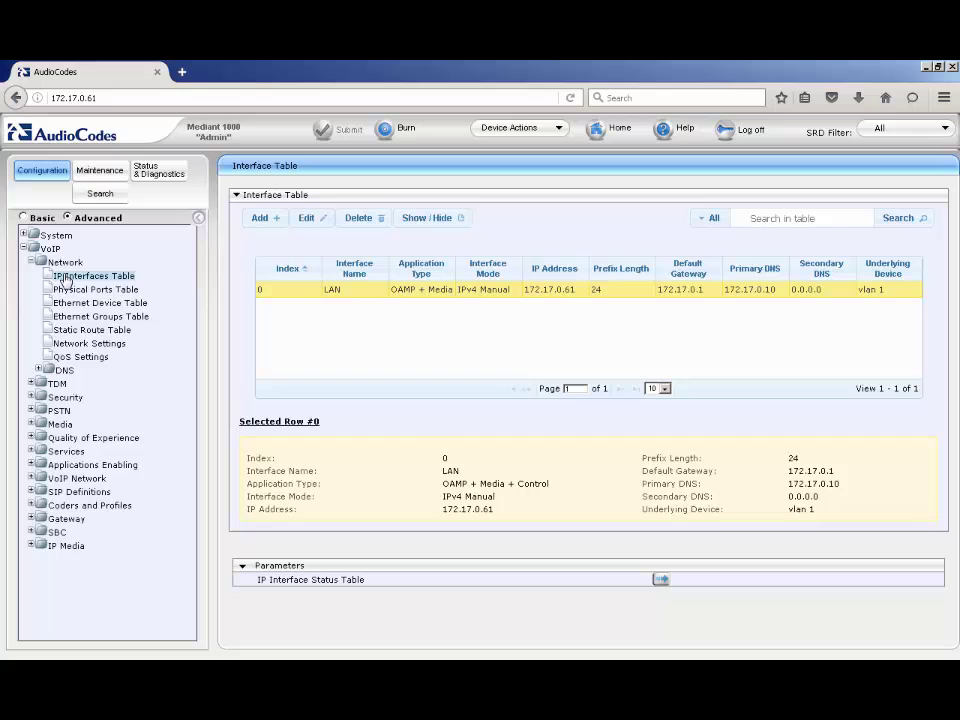
- Save the LAN interface row unchanged with IP 172.17.0.61/24, gateway 172.17.0.1, DNS 172.17.0.10
{"action": "left_click", "coordinate": [309, 218]}
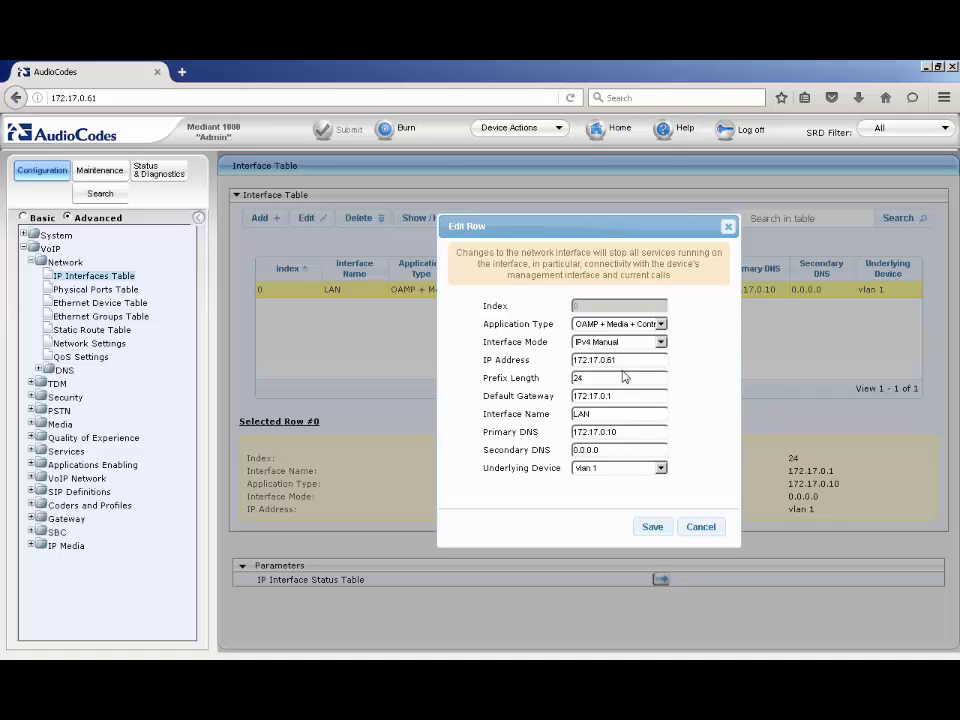
{"action": "left_click", "coordinate": [654, 527]}
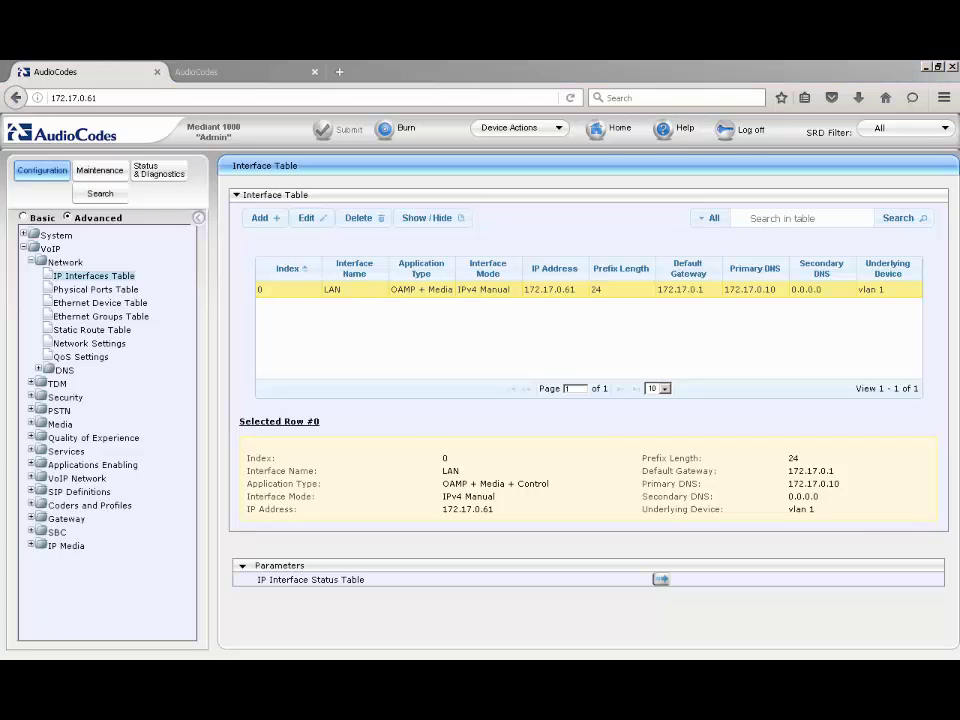
- On the MP-114 tab in Full view, open VoIP > Network IP settings and select the 172.17.0.99 address
{"action": "left_click", "coordinate": [221, 73]}
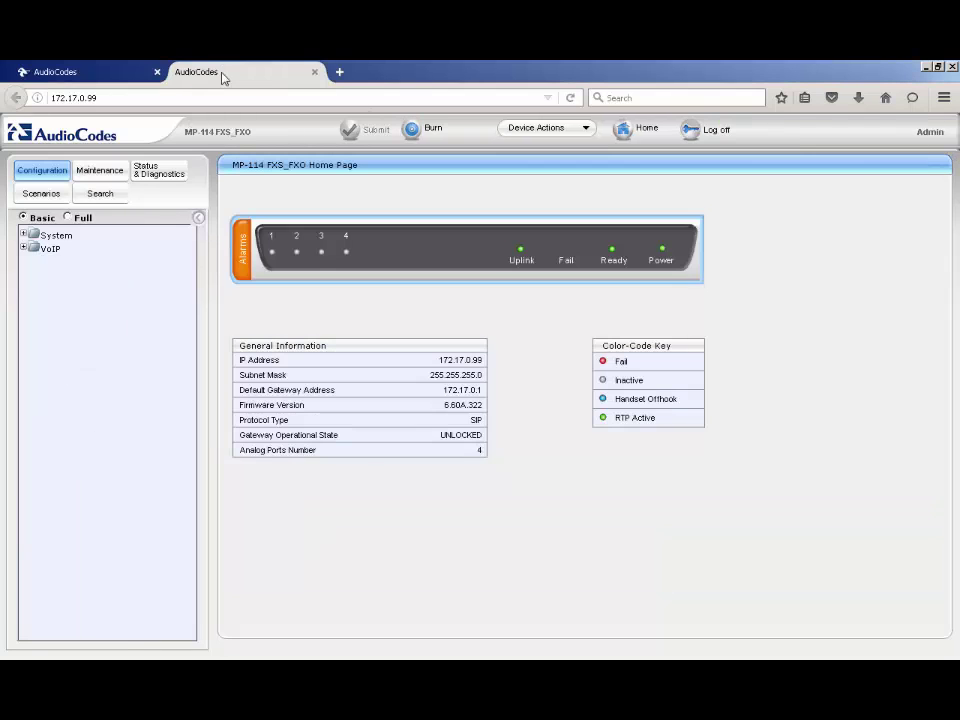
{"action": "left_click", "coordinate": [70, 218]}
{"action": "left_click", "coordinate": [53, 250]}
{"action": "left_click", "coordinate": [60, 263]}
{"action": "left_click", "coordinate": [68, 277]}
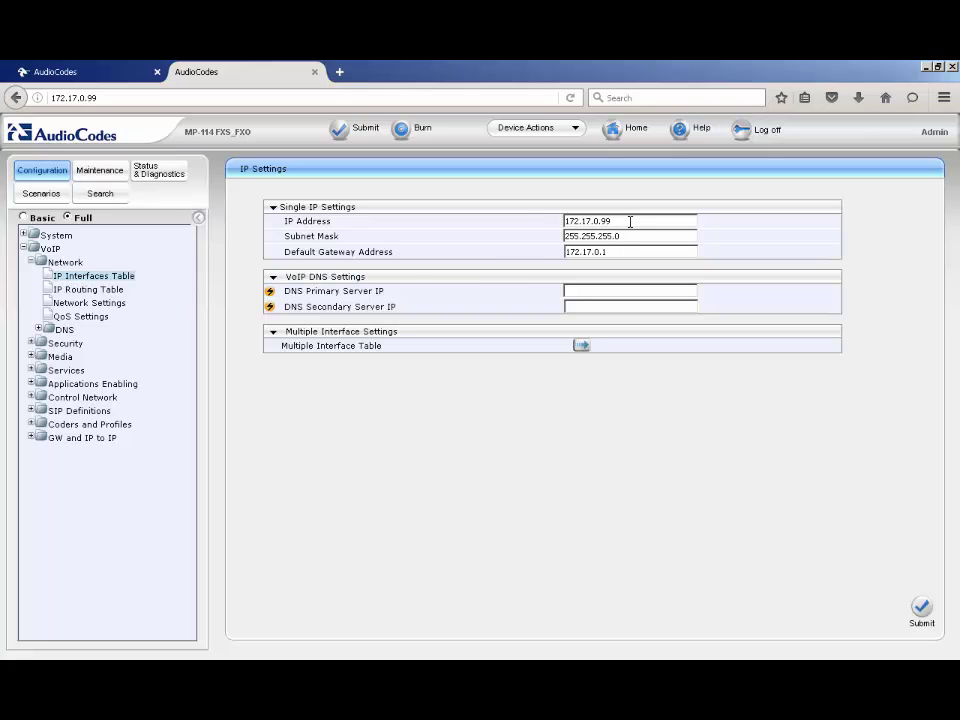
{"action": "left_click_drag", "start_coordinate": [630, 222], "coordinate": [524, 223]}
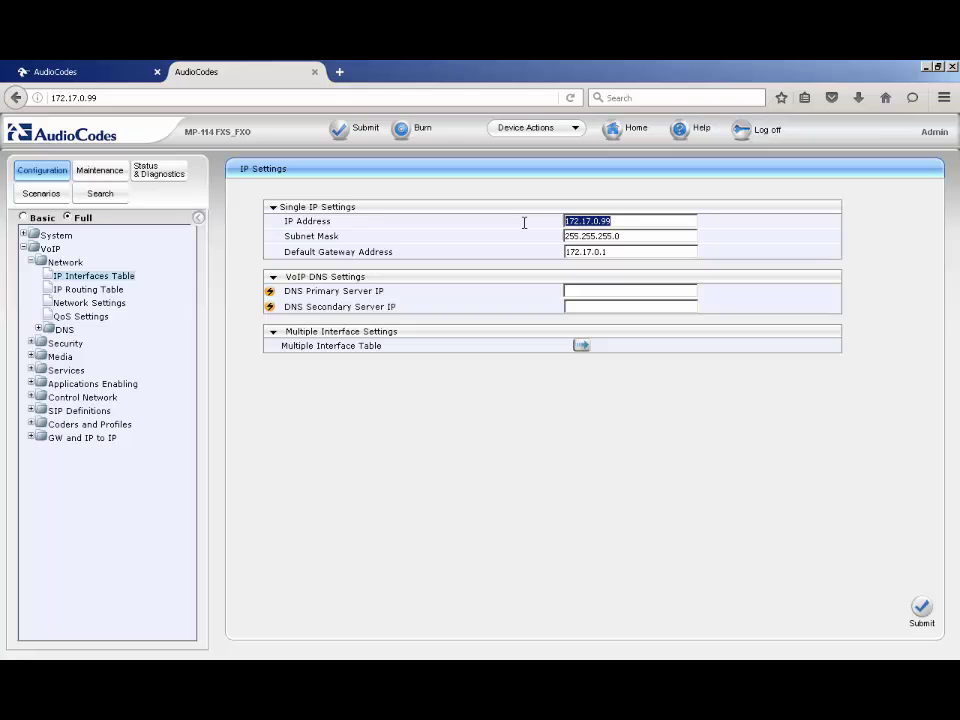